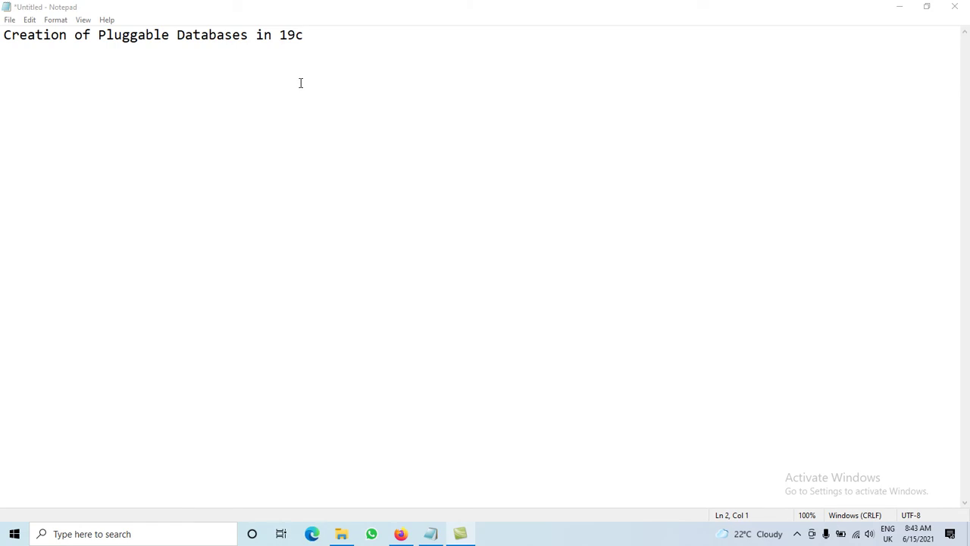
# Step: Add a line reading '==> start dbca' under the Notepad title
pyautogui.click(316, 39)
pyautogui.press('Down')
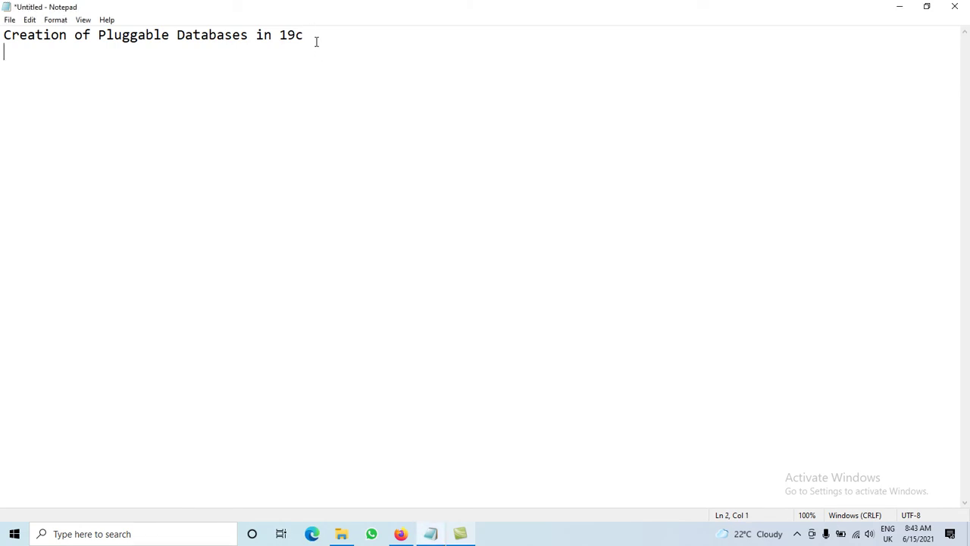
pyautogui.write('==>')
pyautogui.write('start dbca')
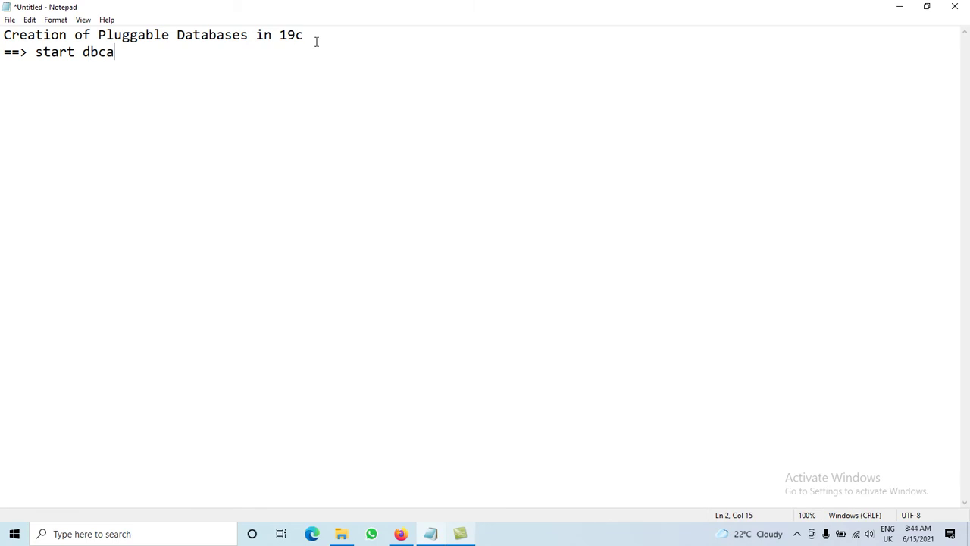
# Step: Launch dbca from Windows Search to open the Database Configuration Assistant
pyautogui.click(144, 537)
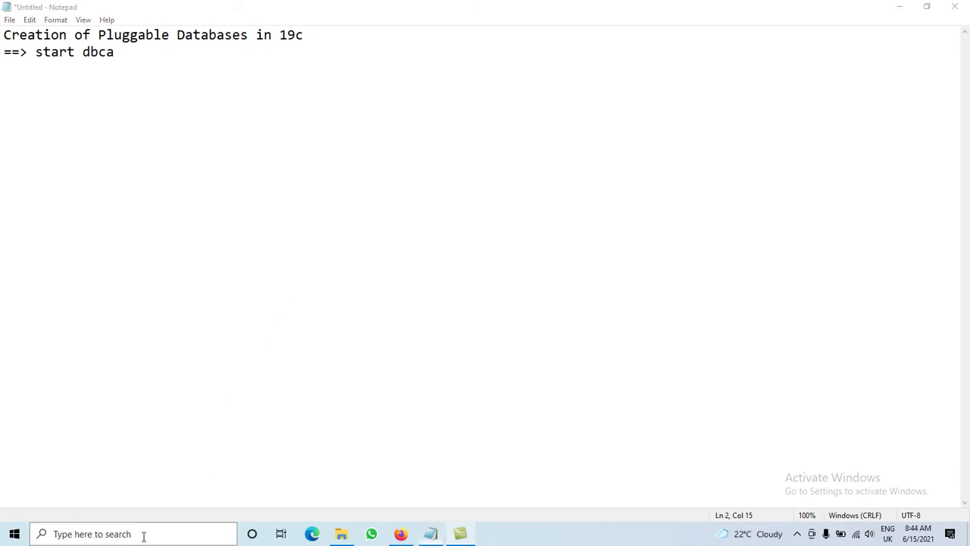
pyautogui.write('dbca')
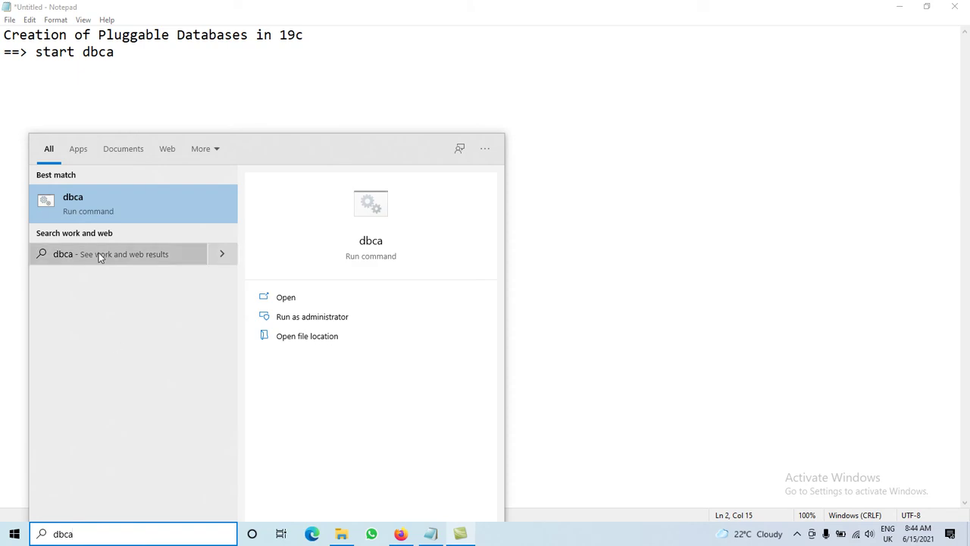
pyautogui.click(79, 201)
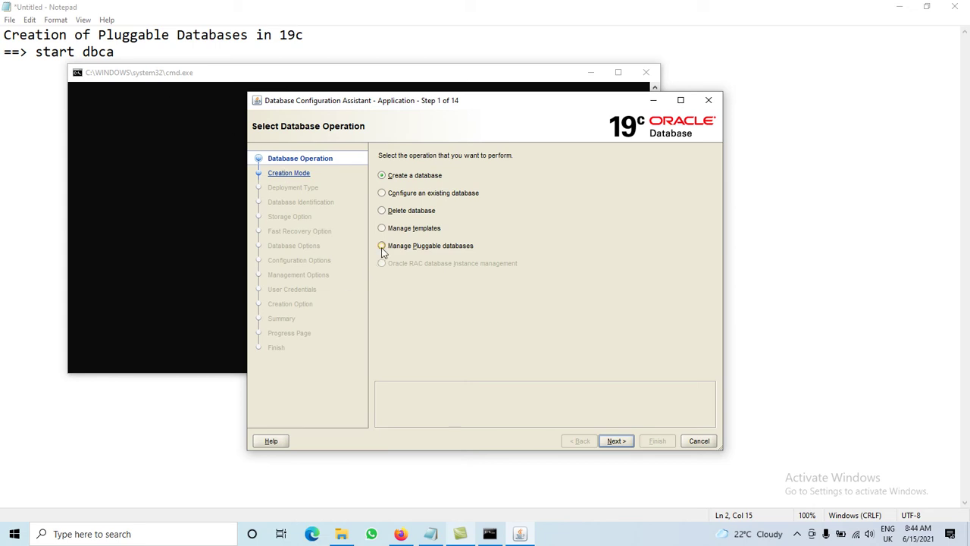
# Step: Choose Manage Pluggable Databases in DBCA and note '==>Manage pLUGGABLE DATABASE' in Notepad
pyautogui.click(382, 247)
pyautogui.click(616, 441)
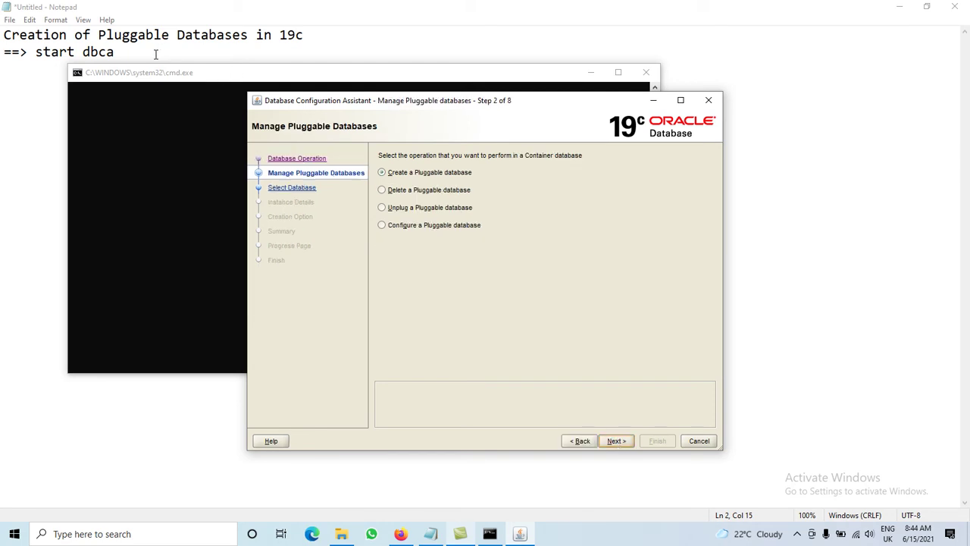
pyautogui.click(155, 54)
pyautogui.press('Return')
pyautogui.write('==')
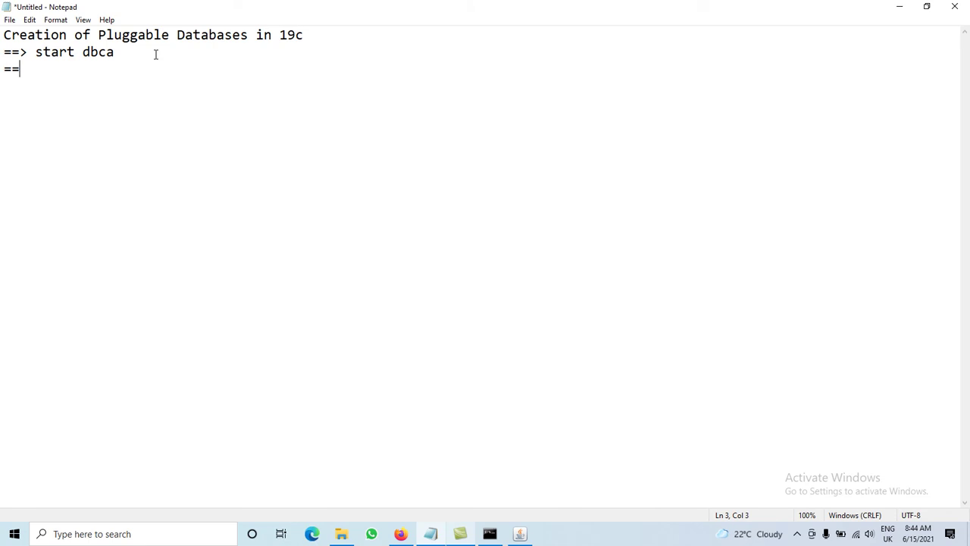
pyautogui.write('>Manage pLUGGABLE DATABASE')
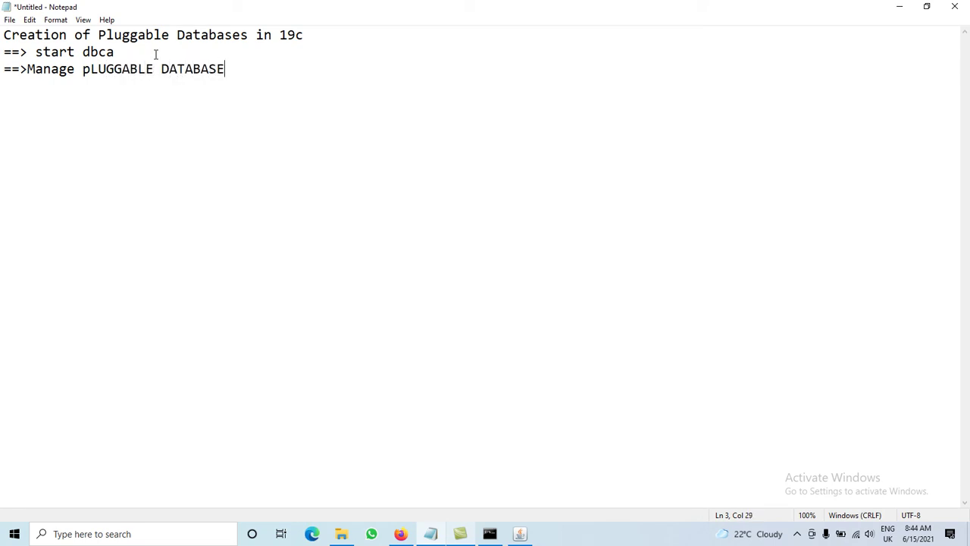
pyautogui.press('Return')
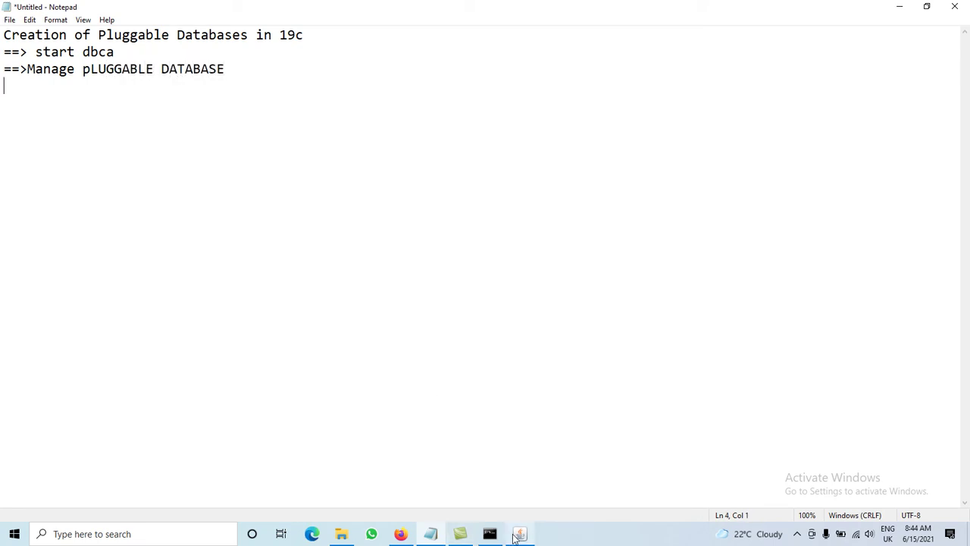
# Step: Add a Notepad line '==> CREATE PLUGGABLE DATABASE', then return to DBCA
pyautogui.click(518, 534)
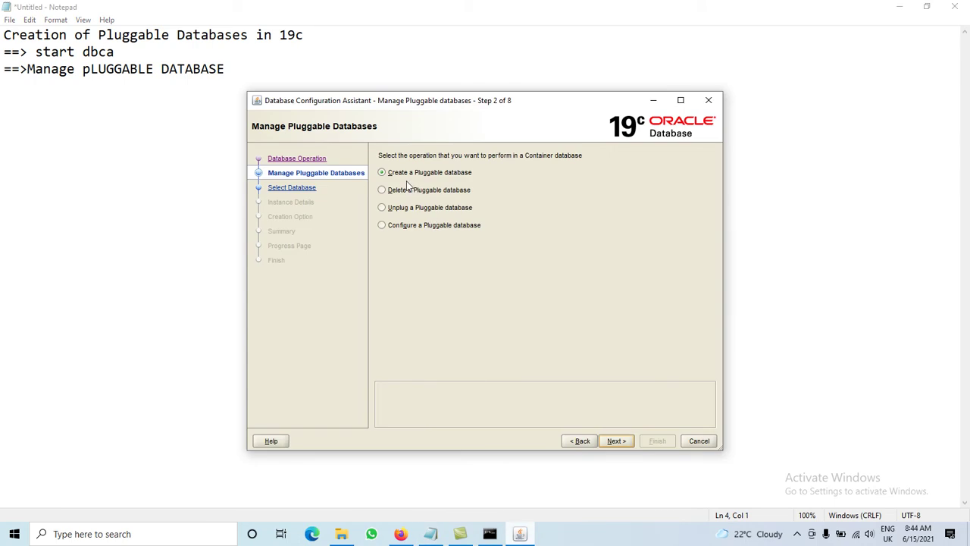
pyautogui.click(236, 71)
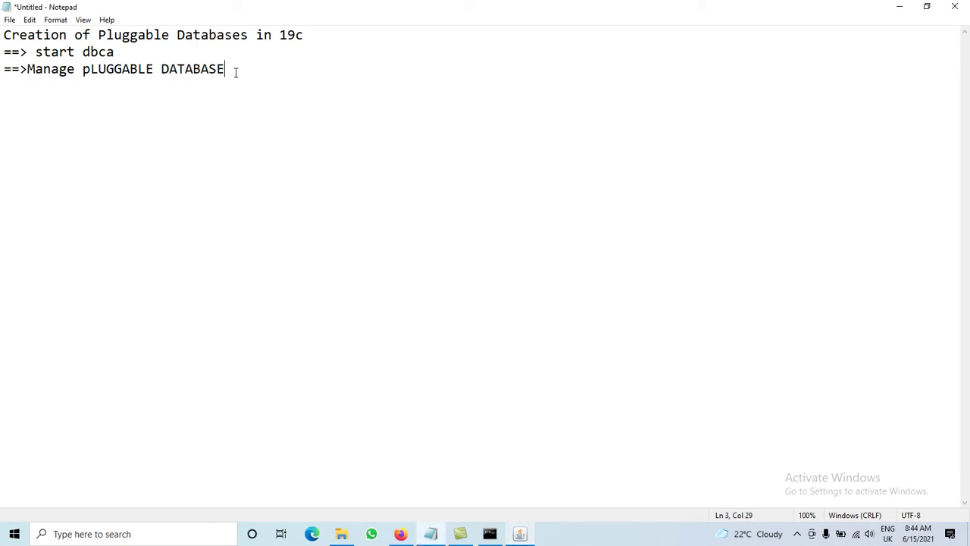
pyautogui.press('Return')
pyautogui.write('==> CRA')
pyautogui.press('BackSpace')
pyautogui.write('EATE ')
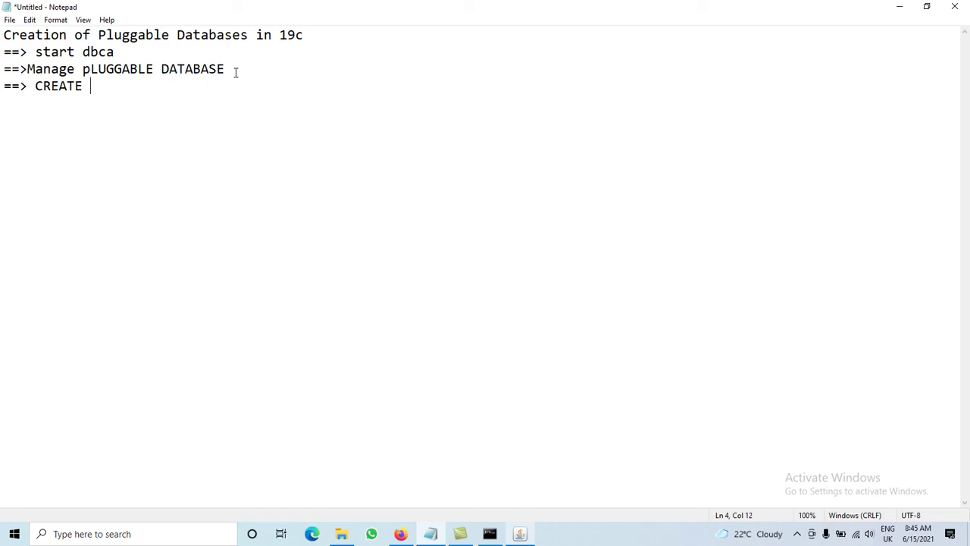
pyautogui.write('PLUGGABLE DATABASE')
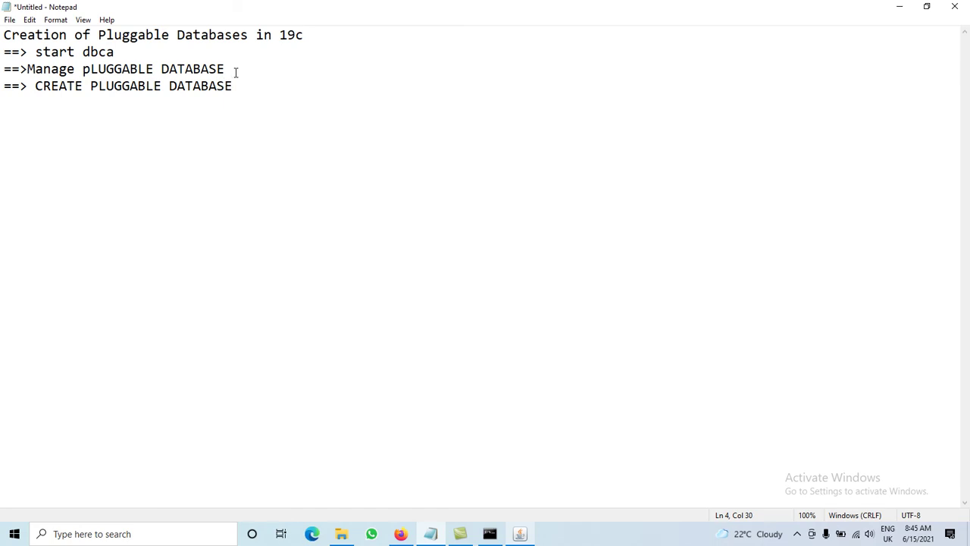
pyautogui.press('Return')
pyautogui.click(533, 537)
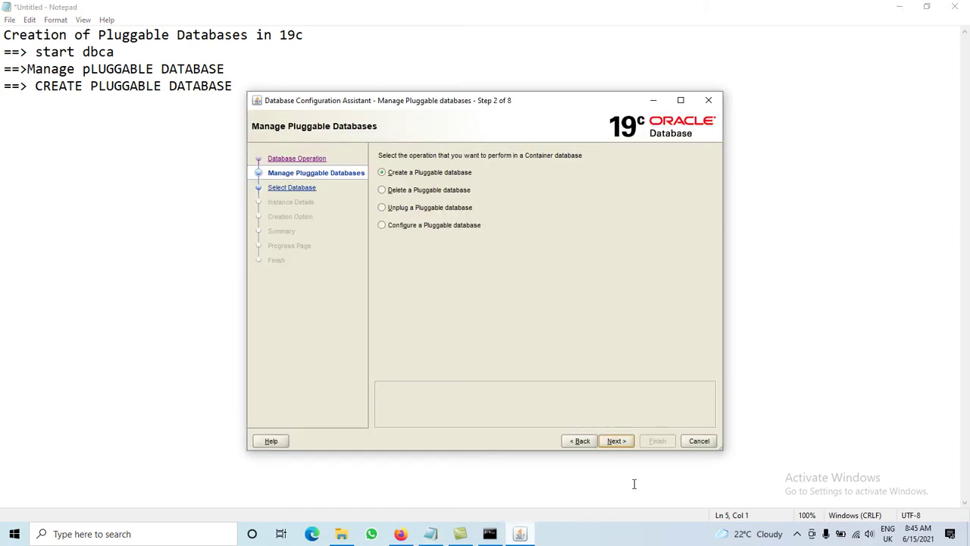
# Step: Create a new pluggable database in container ORCL, using PDB$SEED as the source
pyautogui.click(616, 440)
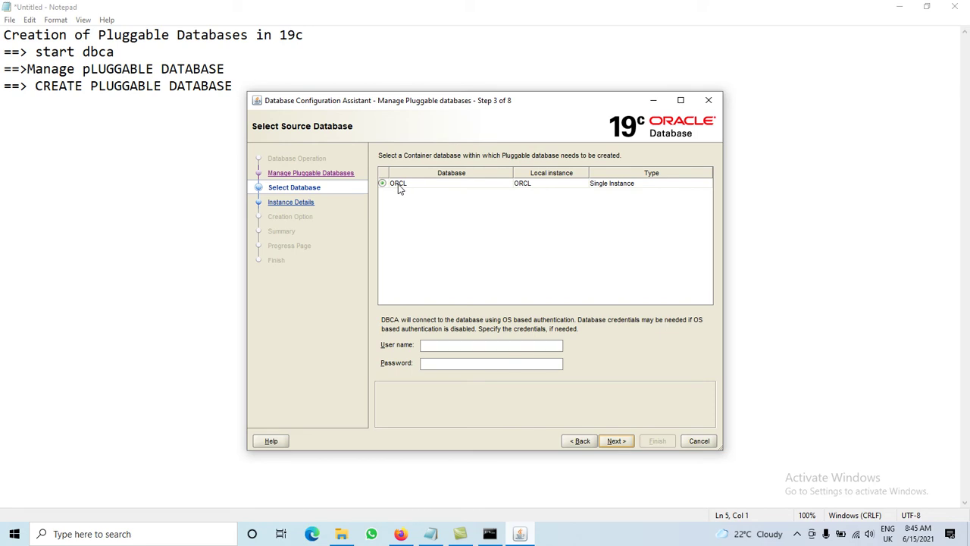
pyautogui.click(619, 446)
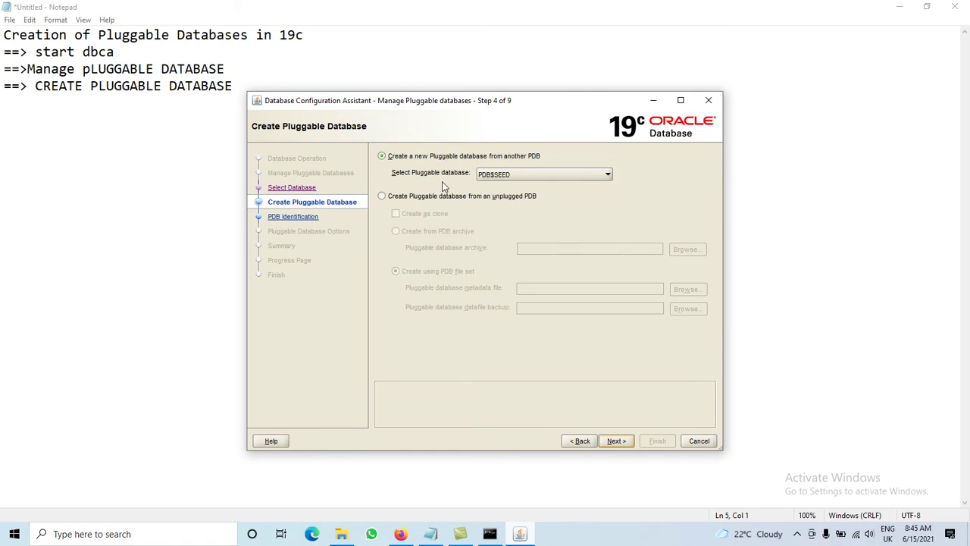
pyautogui.click(507, 175)
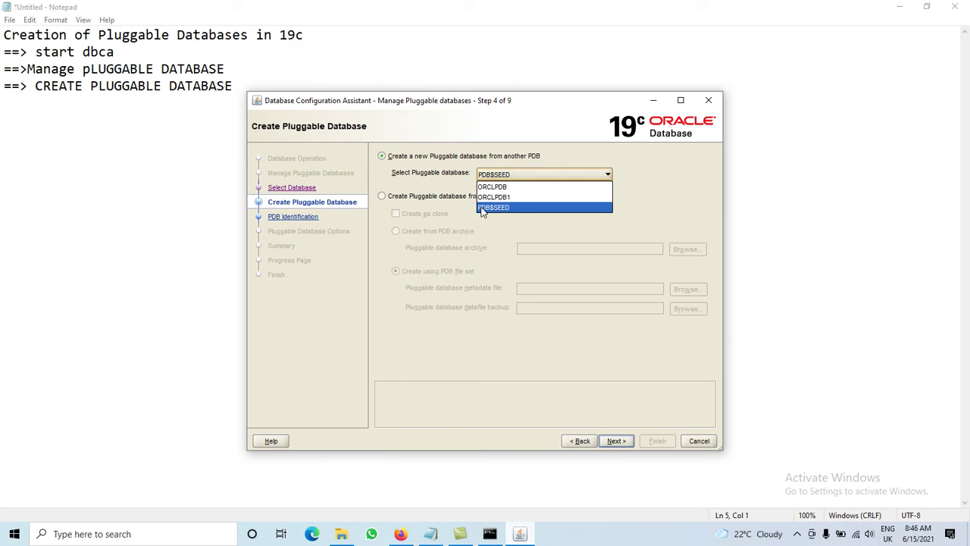
pyautogui.click(415, 173)
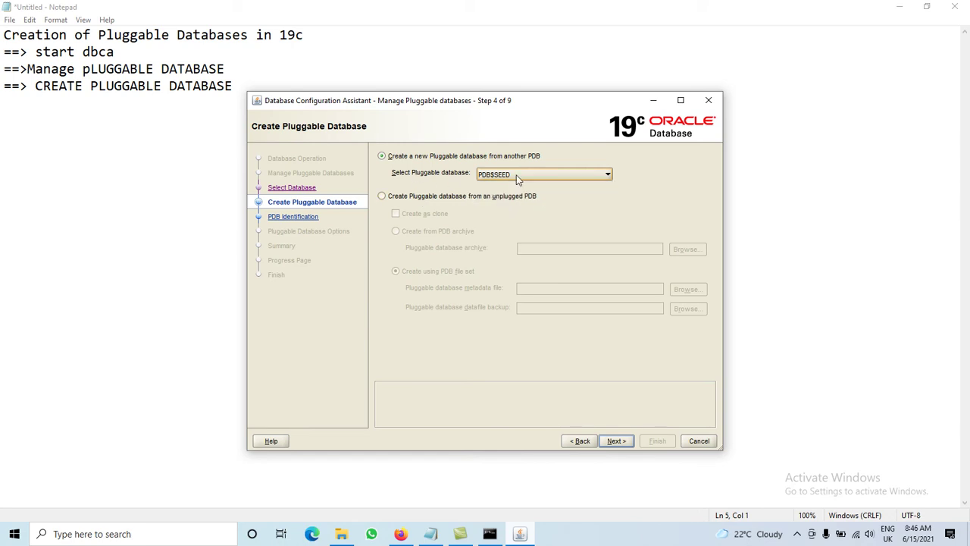
pyautogui.click(616, 446)
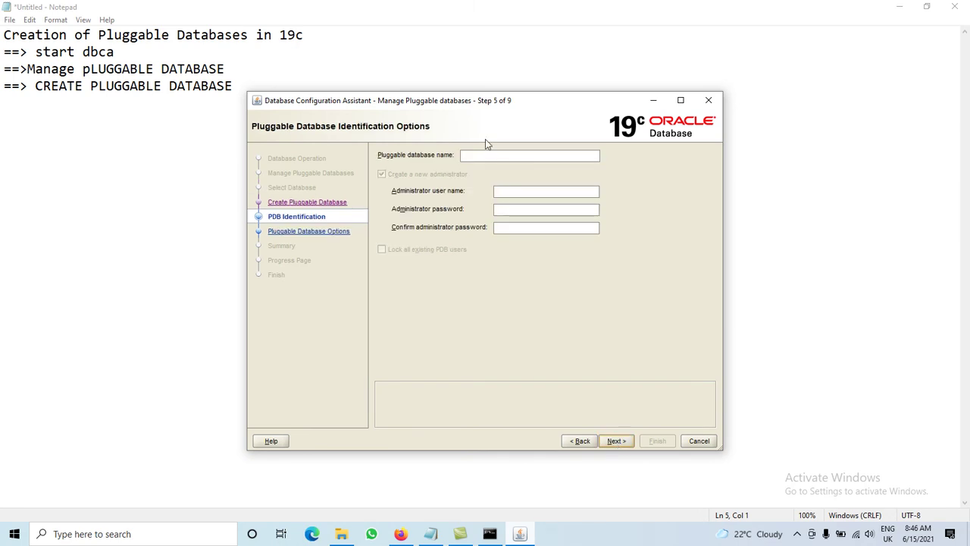
# Step: Name the pluggable database 'database1', correcting the capitalisation
pyautogui.click(486, 153)
pyautogui.write('DA')
pyautogui.press('BackSpace')
pyautogui.write('atabase1')
pyautogui.click(466, 155)
pyautogui.press('BackSpace')
pyautogui.write('d')
# Step: Set the PDB administrator to 'database1' with a confirmed admin password and continue
pyautogui.click(504, 196)
pyautogui.write('database1')
pyautogui.press('Tab')
pyautogui.write('oracle')
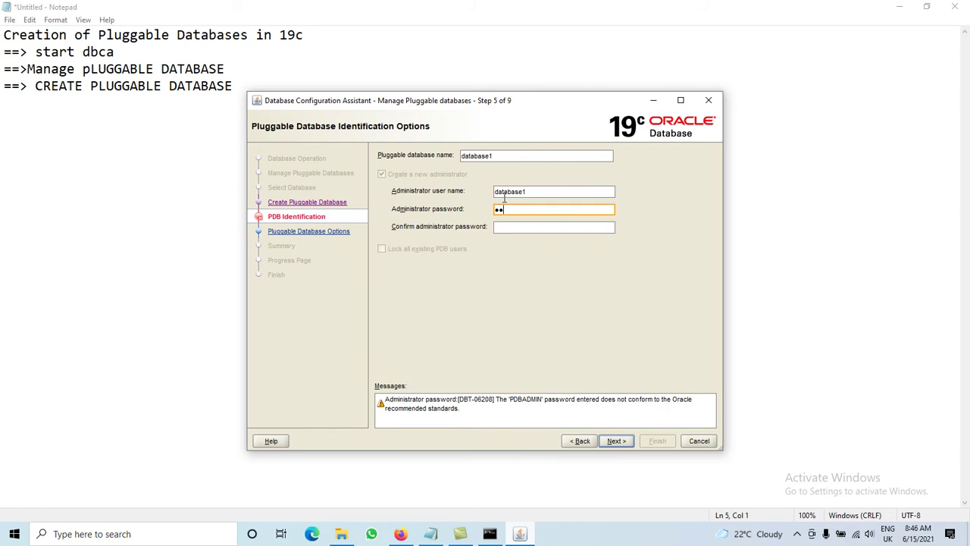
pyautogui.write('12345')
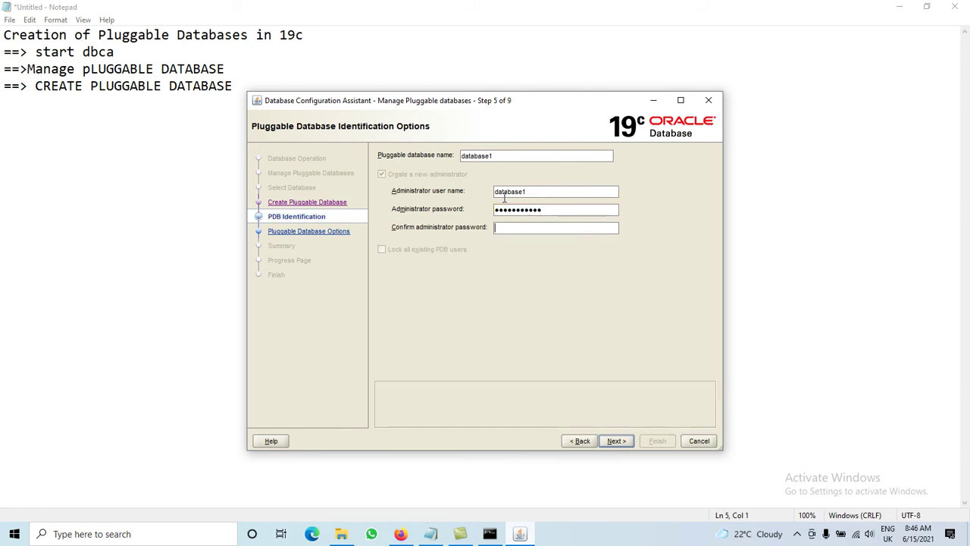
pyautogui.write('oracle12345')
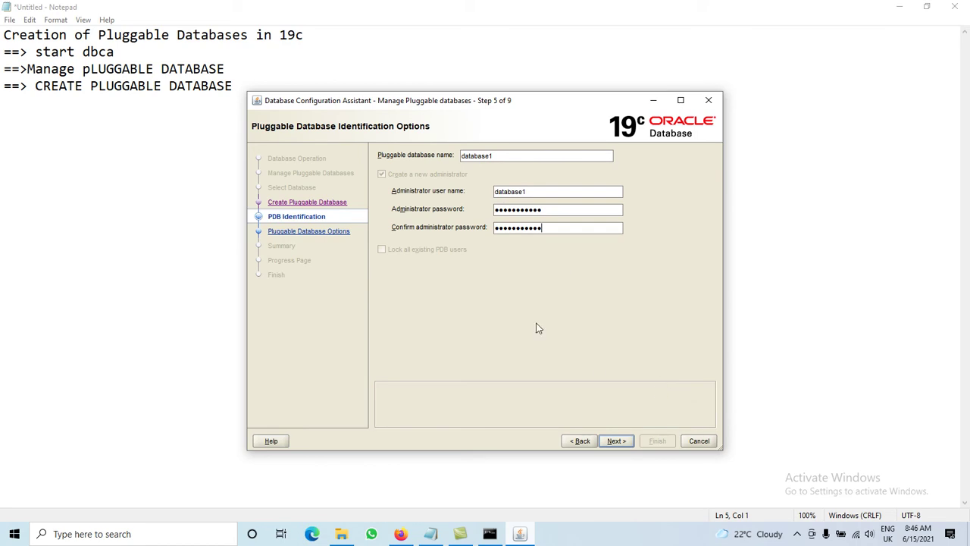
pyautogui.click(623, 441)
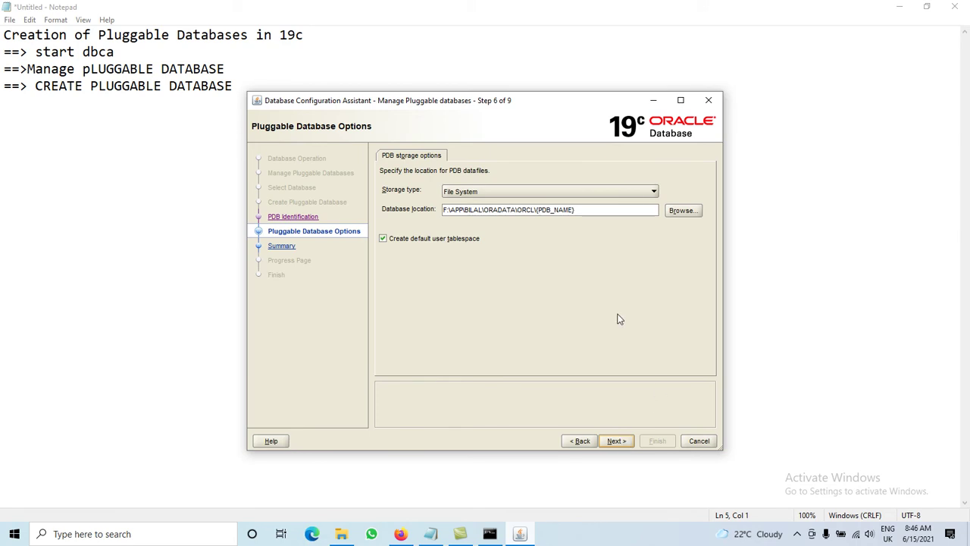
# Step: Keep File System storage at the default location, review the summary, and start creation
pyautogui.click(507, 191)
pyautogui.click(507, 191)
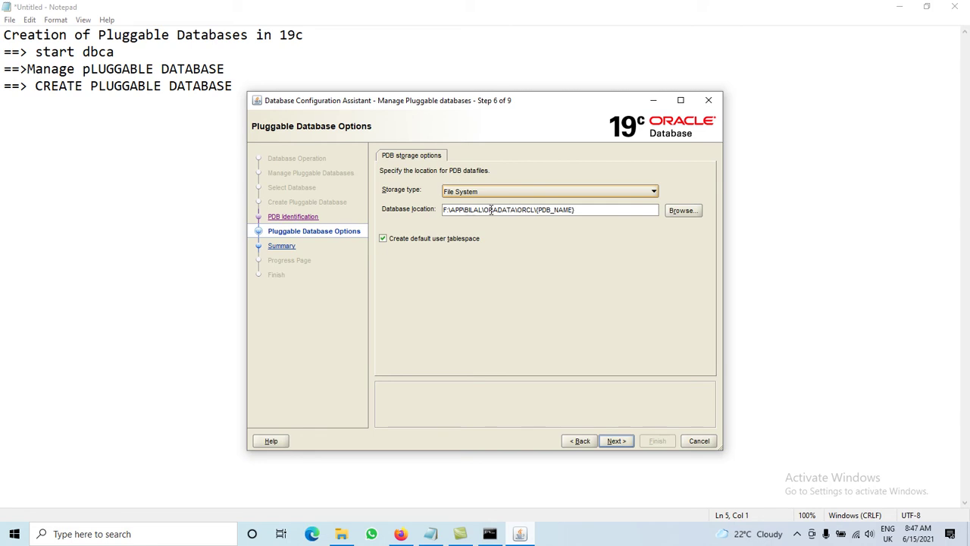
pyautogui.click(537, 209)
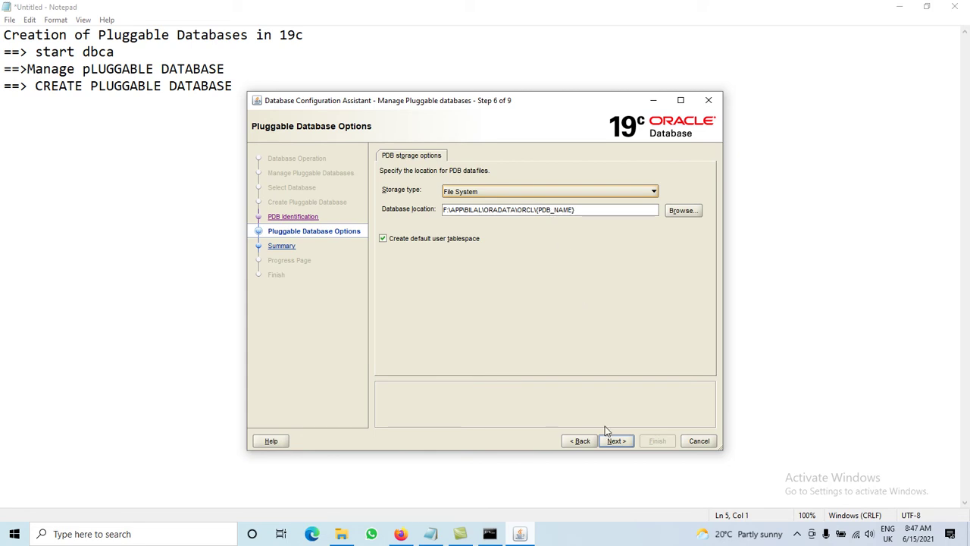
pyautogui.click(621, 440)
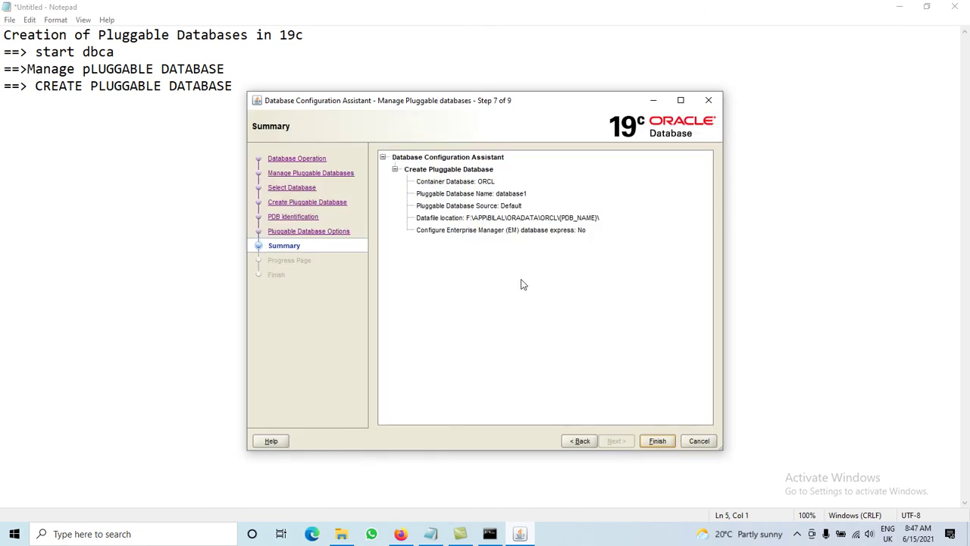
pyautogui.click(655, 440)
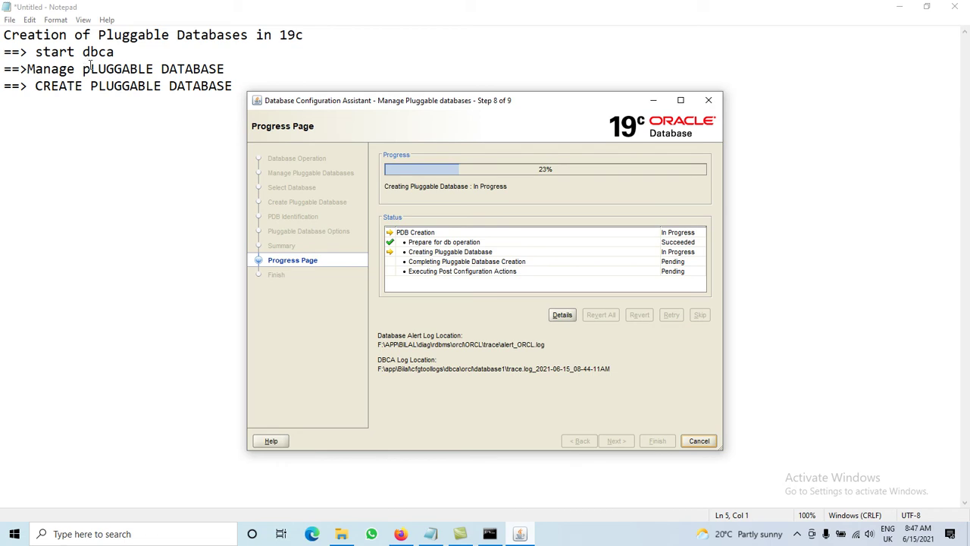
# Step: Fix the Notepad note to read 'Manage PLUGGABLE DATABASE' while database1 is created
pyautogui.click(90, 67)
pyautogui.press('BackSpace')
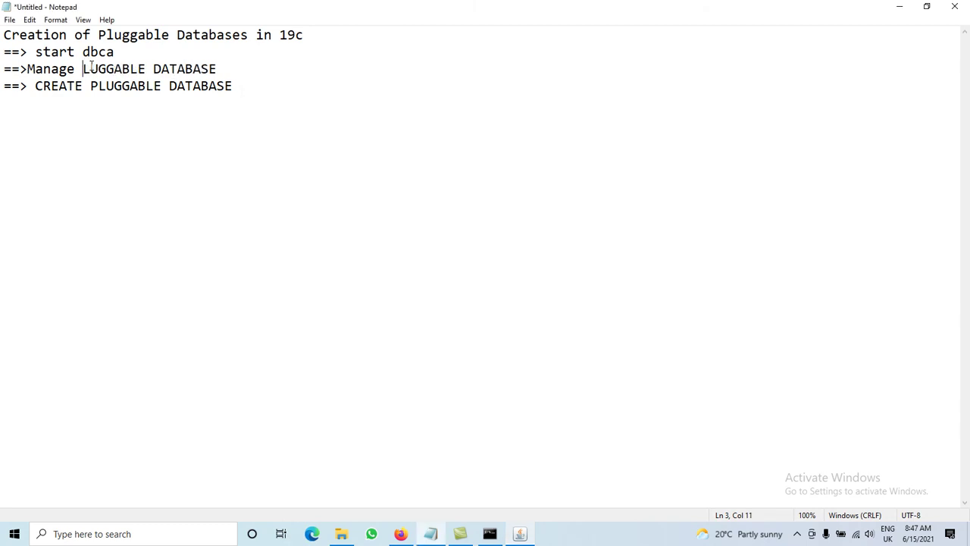
pyautogui.write('P')
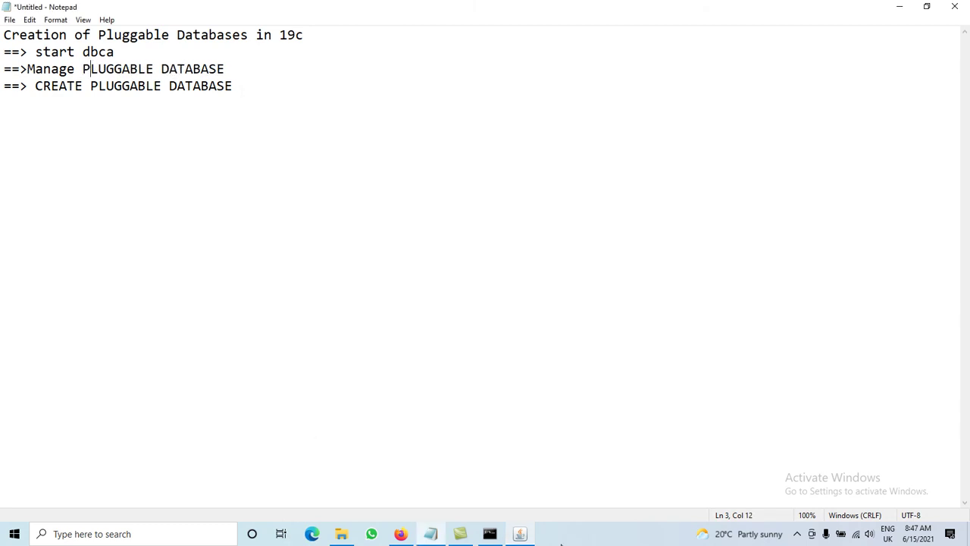
pyautogui.click(522, 534)
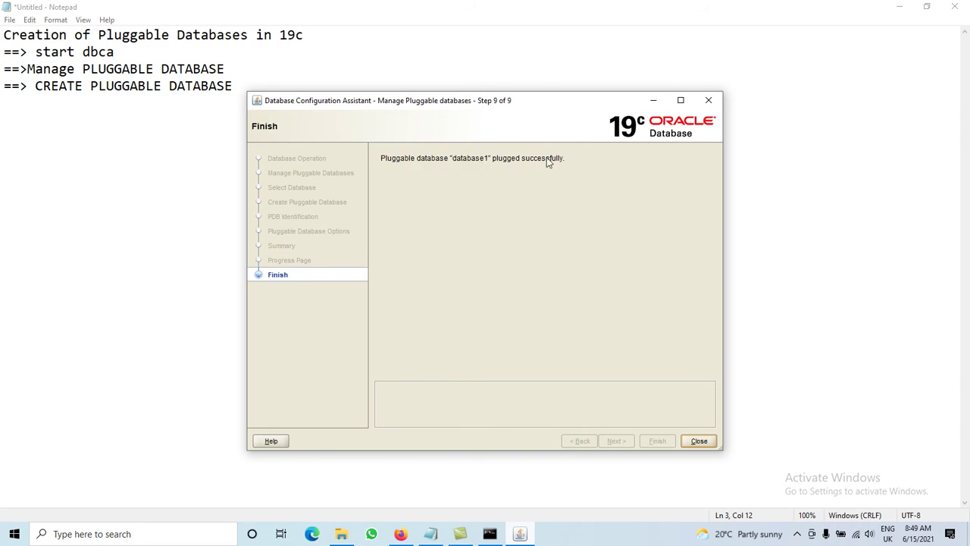
# Step: Close DBCA after the successful creation and open Windows Search
pyautogui.click(699, 441)
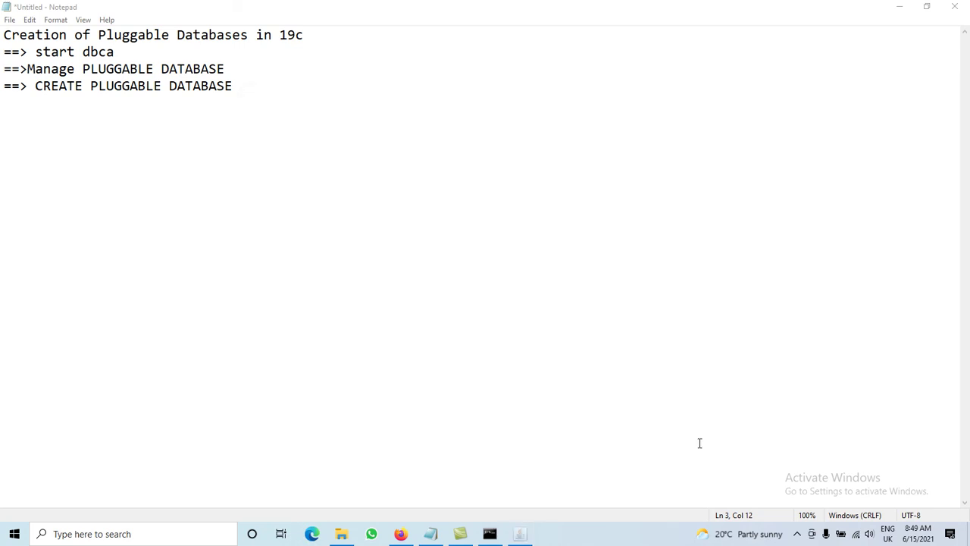
pyautogui.click(153, 533)
# Step: Launch SQL Plus and log in as 'sys as sysdba'
pyautogui.write('SQ')
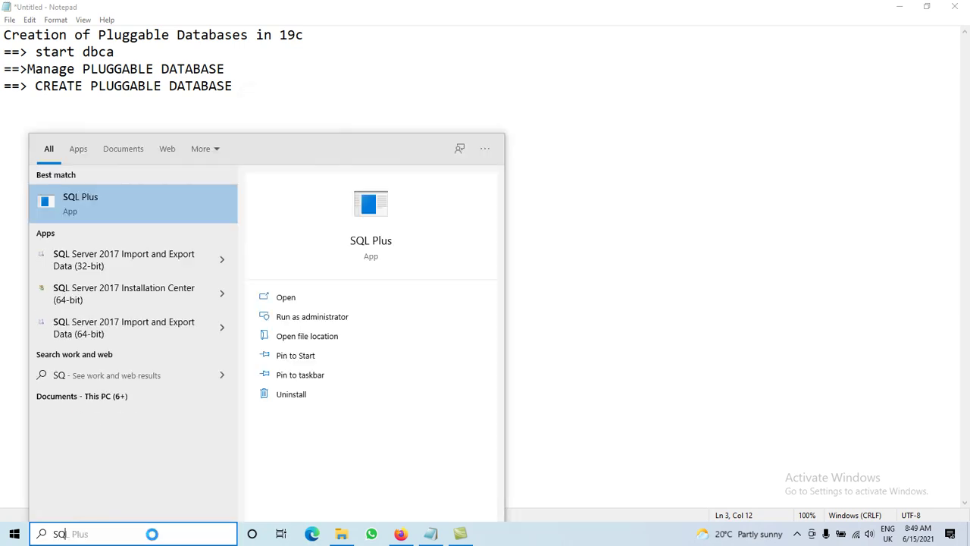
pyautogui.click(68, 199)
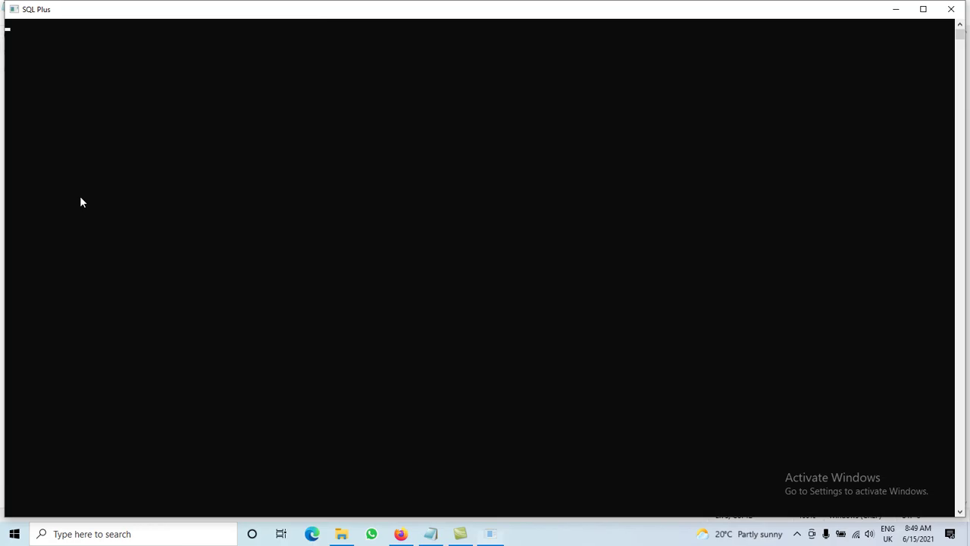
pyautogui.write('sys as s')
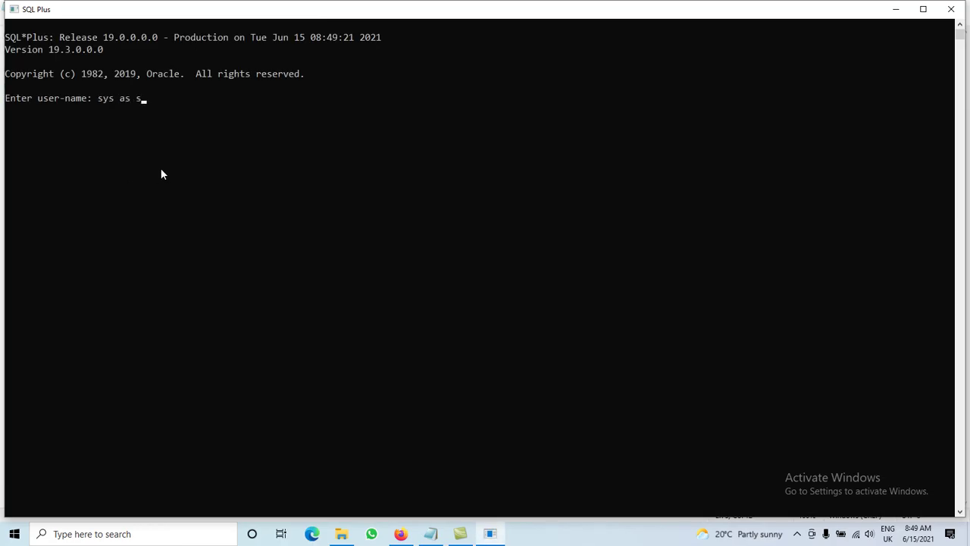
pyautogui.write('ysdba')
pyautogui.press('Return')
pyautogui.press('Return')
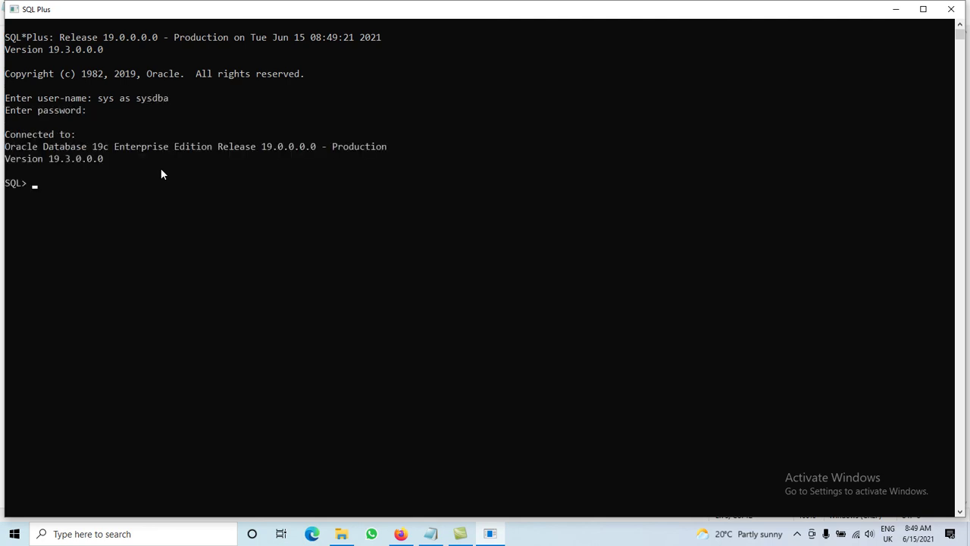
# Step: Run 'show pdbs;' and select DATABASE1 in the listed pluggable databases
pyautogui.write('show pdbs;')
pyautogui.press('Return')
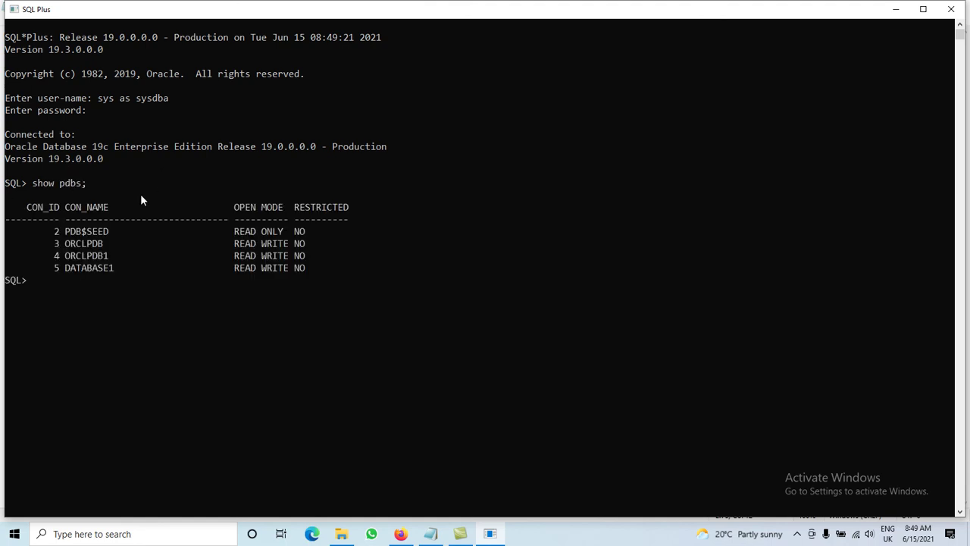
pyautogui.moveTo(66, 267); pyautogui.dragTo(282, 273)
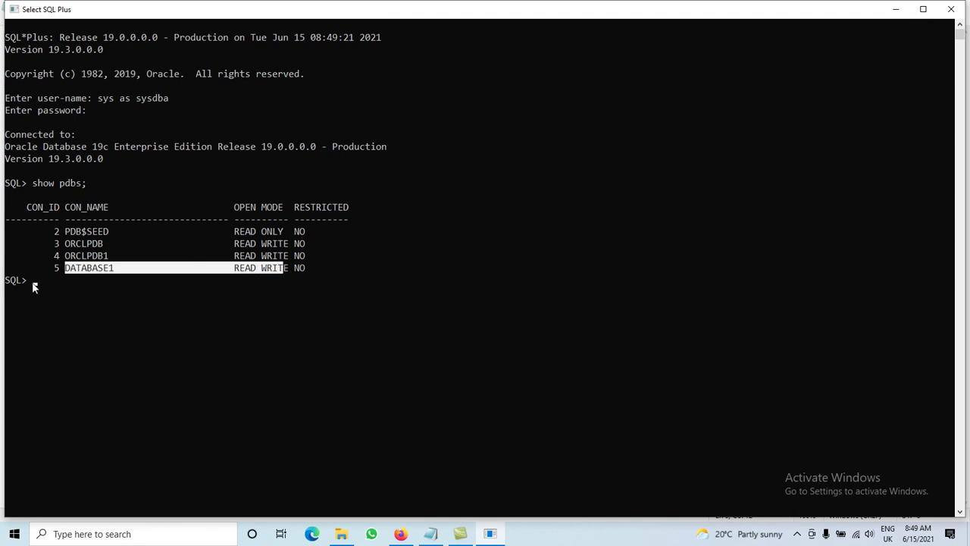
pyautogui.click(89, 256)
pyautogui.doubleClick(87, 265)
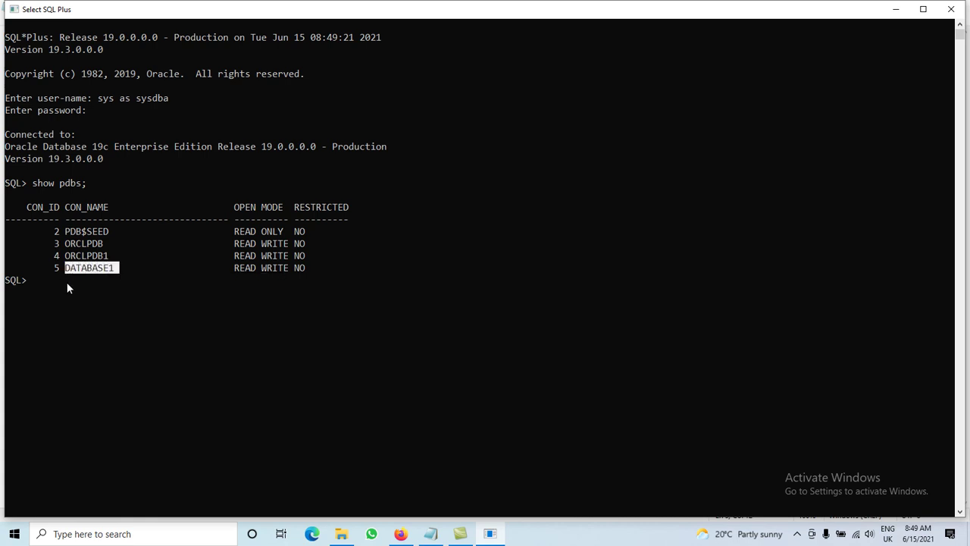
# Step: Run 'alter session set container = database1;' to switch the session into database1
pyautogui.hotkey('ctrl', 'c')
pyautogui.write('alter s')
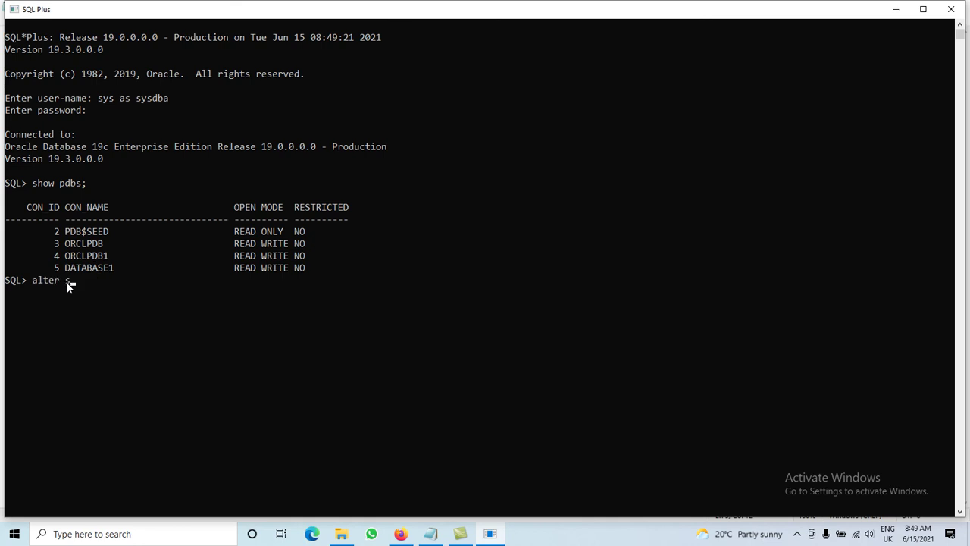
pyautogui.write('ession set cont')
pyautogui.write('ainer =')
pyautogui.write(' orclp')
pyautogui.press('BackSpace')
pyautogui.press('BackSpace')
pyautogui.press('BackSpace')
pyautogui.press('BackSpace')
pyautogui.press('BackSpace')
pyautogui.write('database1;')
pyautogui.press('Return')
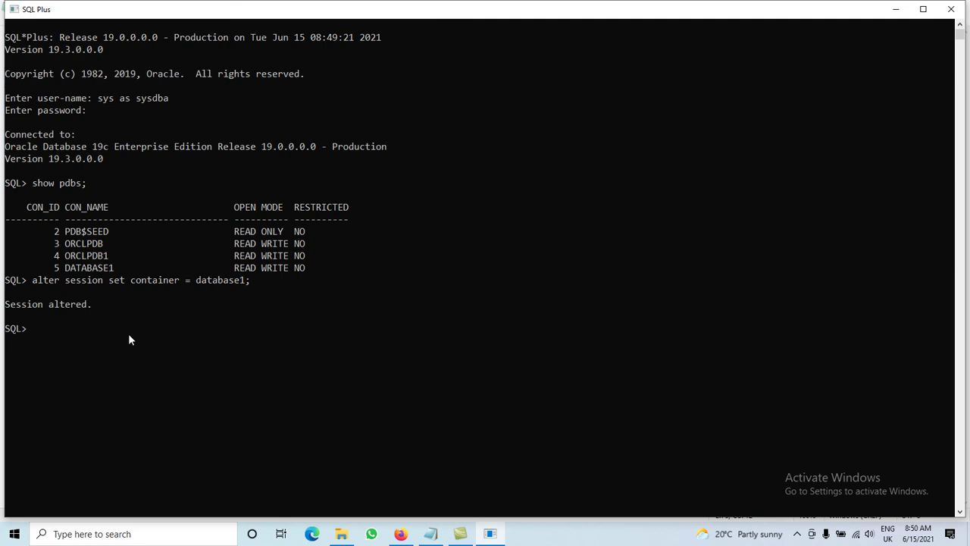
# Step: Query 'select name from v$services;' and select the returned database1 service name
pyautogui.write('select name from v$ser')
pyautogui.write('vices;')
pyautogui.press('Return')
pyautogui.doubleClick(41, 376)
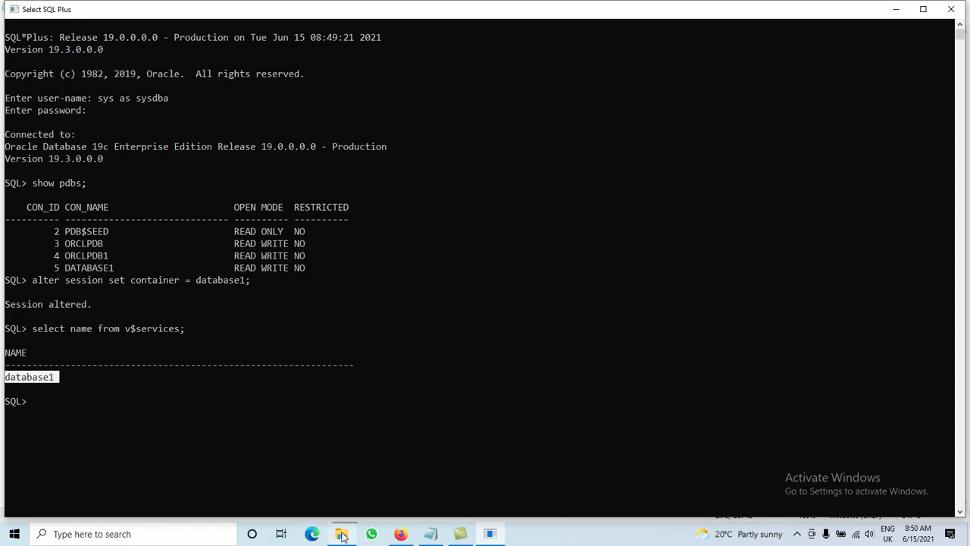
# Step: Navigate File Explorer to F:\app\DB_HOME\network\admin
pyautogui.click(342, 535)
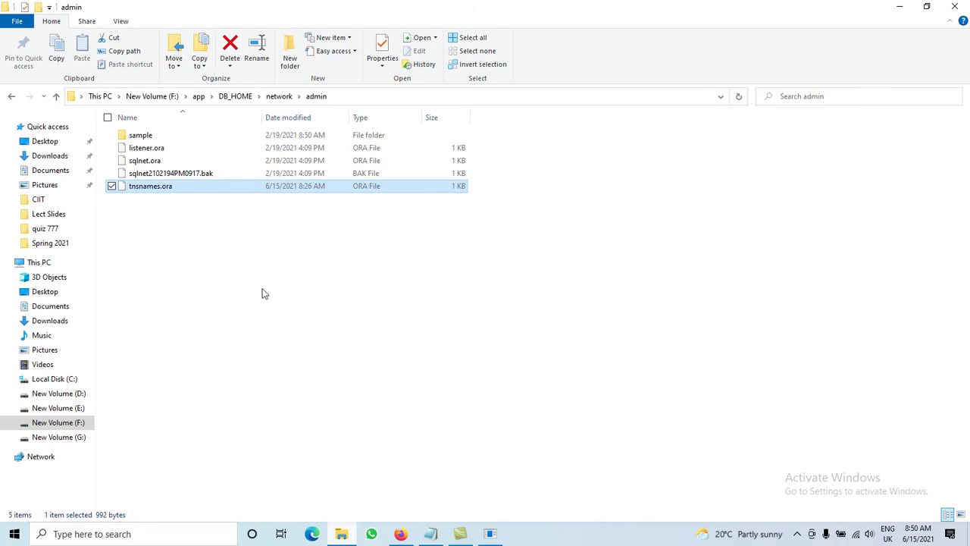
pyautogui.click(201, 97)
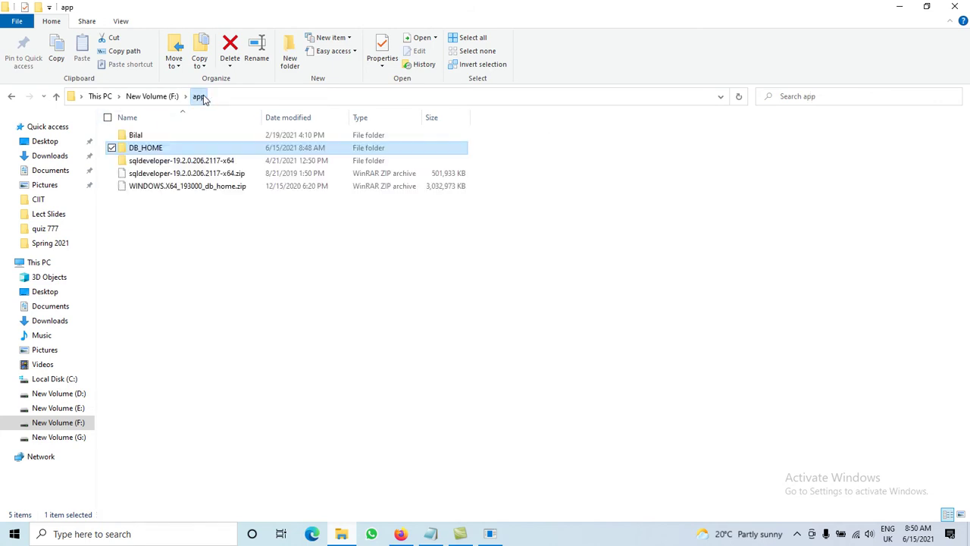
pyautogui.doubleClick(148, 152)
pyautogui.press('n')
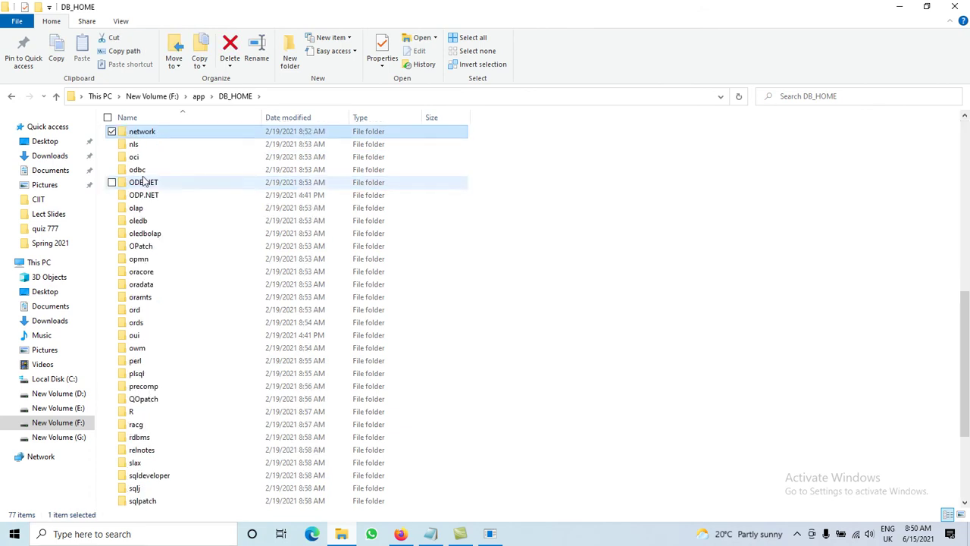
pyautogui.doubleClick(134, 135)
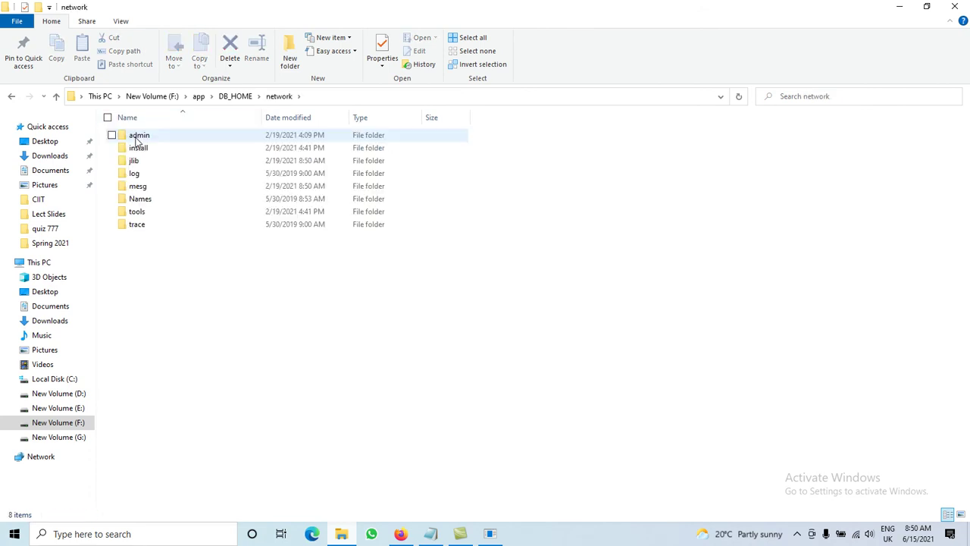
pyautogui.doubleClick(134, 134)
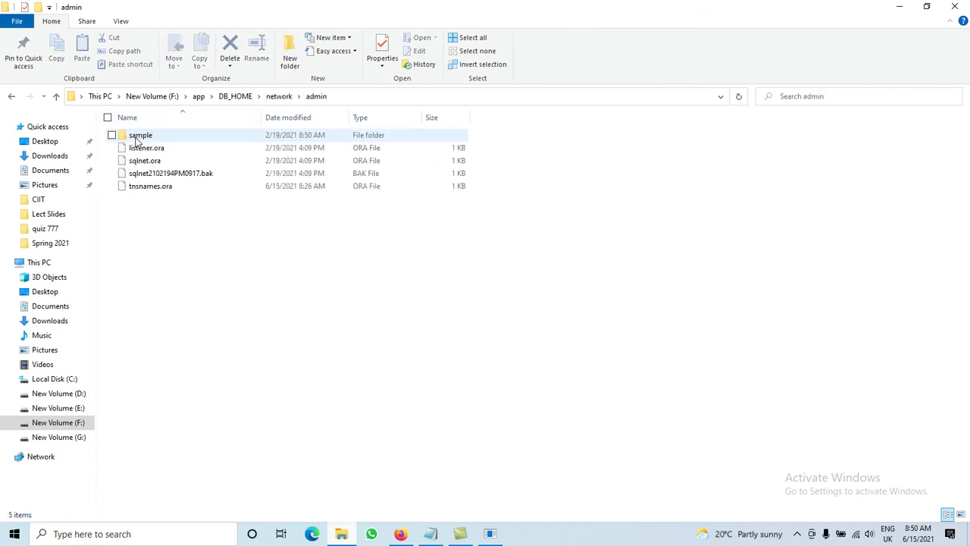
# Step: Open tnsnames.ora in Notepad without making Notepad the default for .ora files
pyautogui.doubleClick(157, 188)
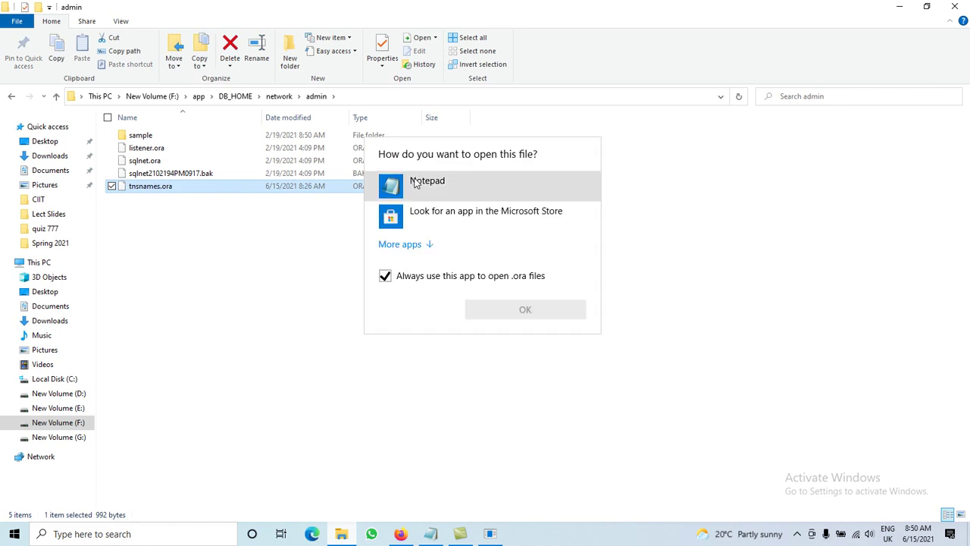
pyautogui.click(417, 182)
pyautogui.click(406, 278)
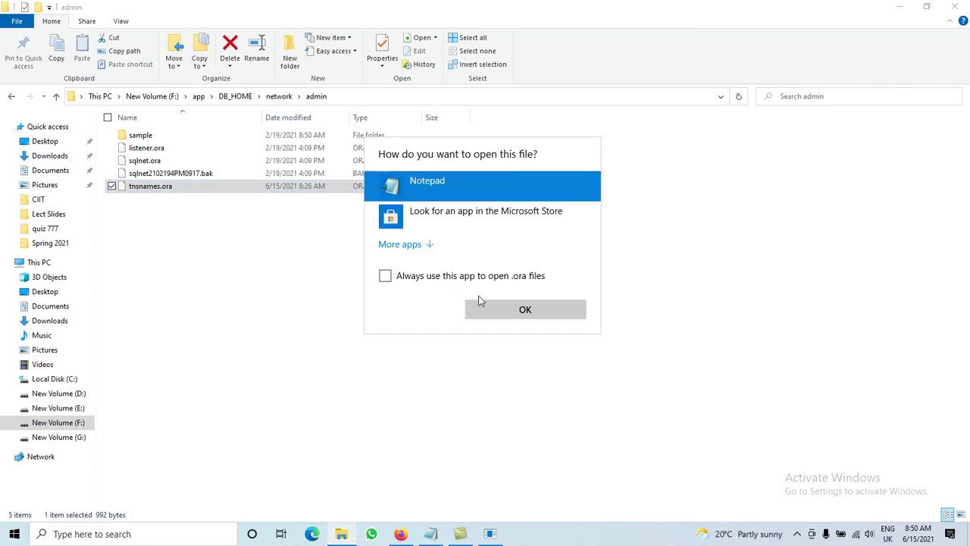
pyautogui.click(500, 308)
pyautogui.click(382, 330)
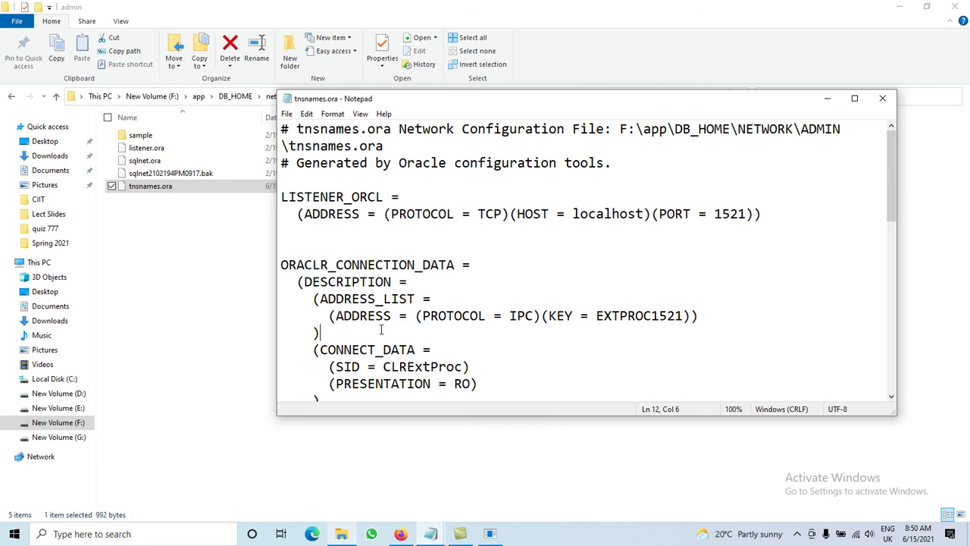
# Step: Copy the ORCLPDB1 entry in tnsnames.ora and paste a duplicate below it
pyautogui.press('Down')
pyautogui.press('Down')
pyautogui.press('Down')
pyautogui.press('Down')
pyautogui.press('Down')
pyautogui.press('Down')
pyautogui.press('Down')
pyautogui.press('Down')
pyautogui.press('Down')
pyautogui.press('Down')
pyautogui.press('Down')
pyautogui.press('Down')
pyautogui.press('Down')
pyautogui.press('Down')
pyautogui.press('Down')
pyautogui.press('Down')
pyautogui.press('Down')
pyautogui.press('Down')
pyautogui.press('Down')
pyautogui.press('Down')
pyautogui.press('Down')
pyautogui.press('Down')
pyautogui.press('Down')
pyautogui.press('Down')
pyautogui.press('Down')
pyautogui.press('Down')
pyautogui.press('Down')
pyautogui.press('Down')
pyautogui.press('Down')
pyautogui.press('Down')
pyautogui.press('Down')
pyautogui.press('Up')
pyautogui.press('Up')
pyautogui.press('Up')
pyautogui.press('Up')
pyautogui.press('Up')
pyautogui.press('Up')
pyautogui.press('Up')
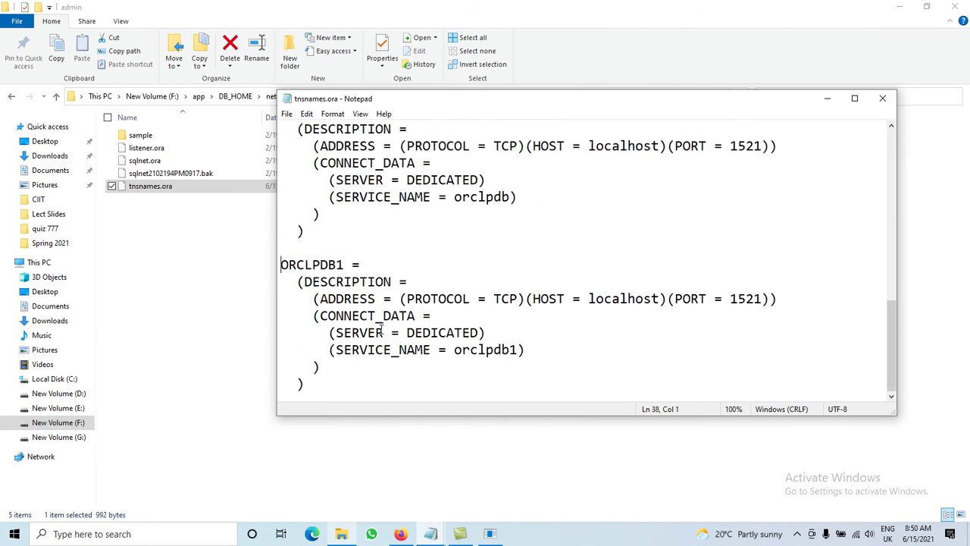
pyautogui.hotkey('shift', 'Down')
pyautogui.hotkey('shift', 'Down')
pyautogui.hotkey('shift', 'Down')
pyautogui.hotkey('shift', 'Down')
pyautogui.hotkey('shift', 'Down')
pyautogui.hotkey('shift', 'Down')
pyautogui.hotkey('shift', 'Down')
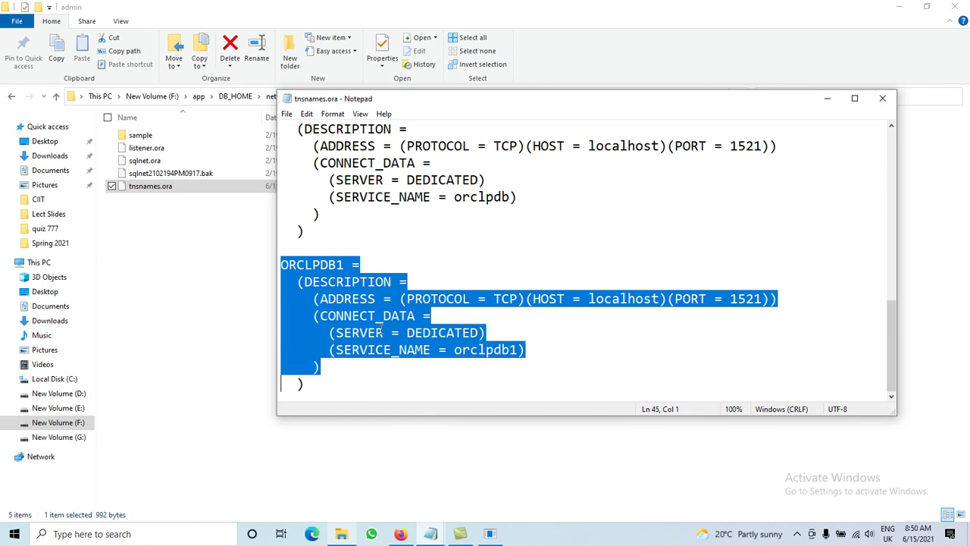
pyautogui.hotkey('shift', 'End')
pyautogui.hotkey('ctrl', 'c')
pyautogui.press('End')
pyautogui.press('Return')
pyautogui.press('Return')
pyautogui.hotkey('ctrl', 'v')
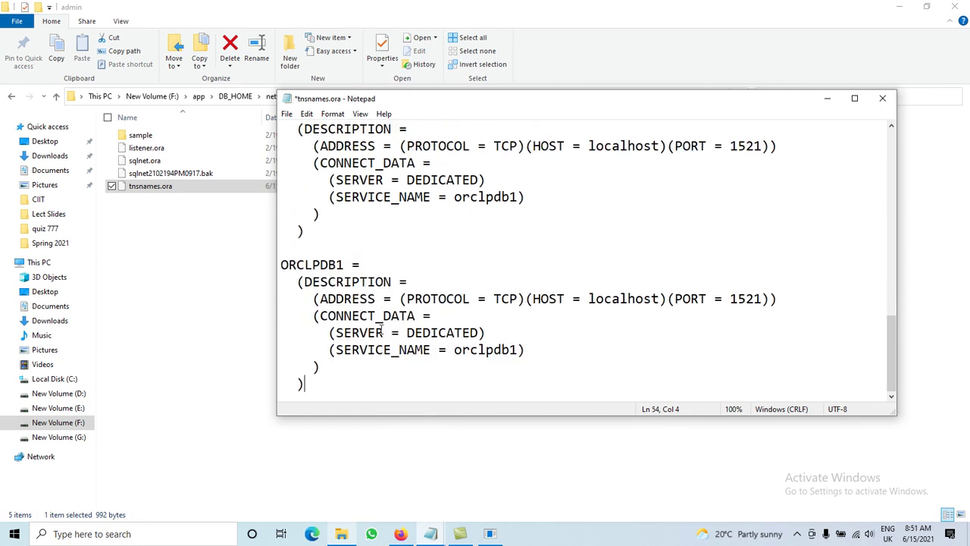
# Step: Rename the duplicated entry to DATABASE1 and set its SERVICE_NAME to database1
pyautogui.doubleClick(312, 265)
pyautogui.hotkey('shift', 'Left')
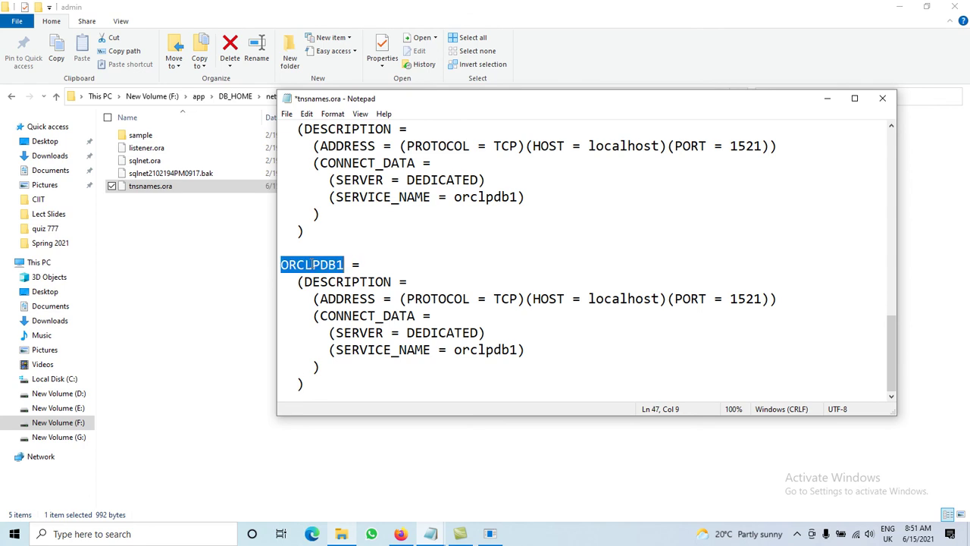
pyautogui.write('d')
pyautogui.press('BackSpace')
pyautogui.write('DATABASE1')
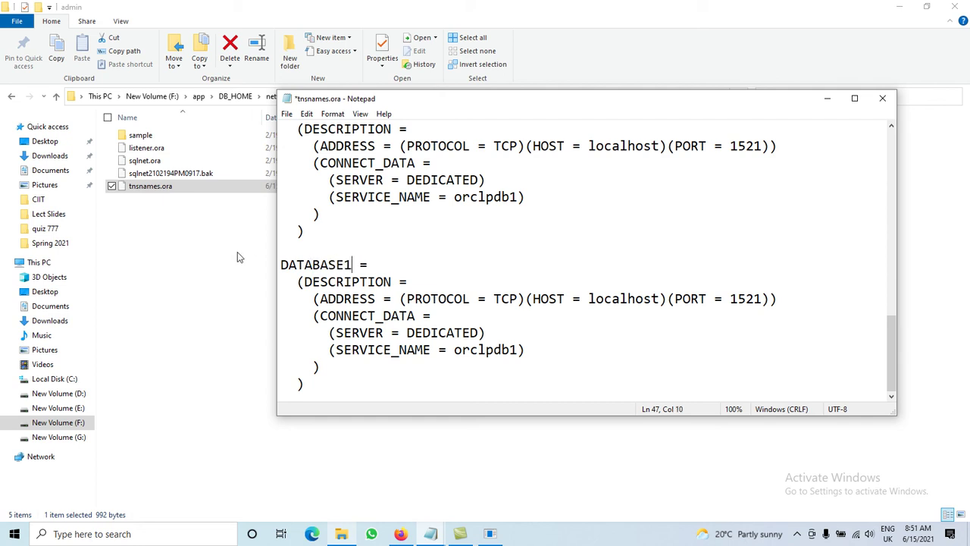
pyautogui.moveTo(455, 349); pyautogui.dragTo(518, 350)
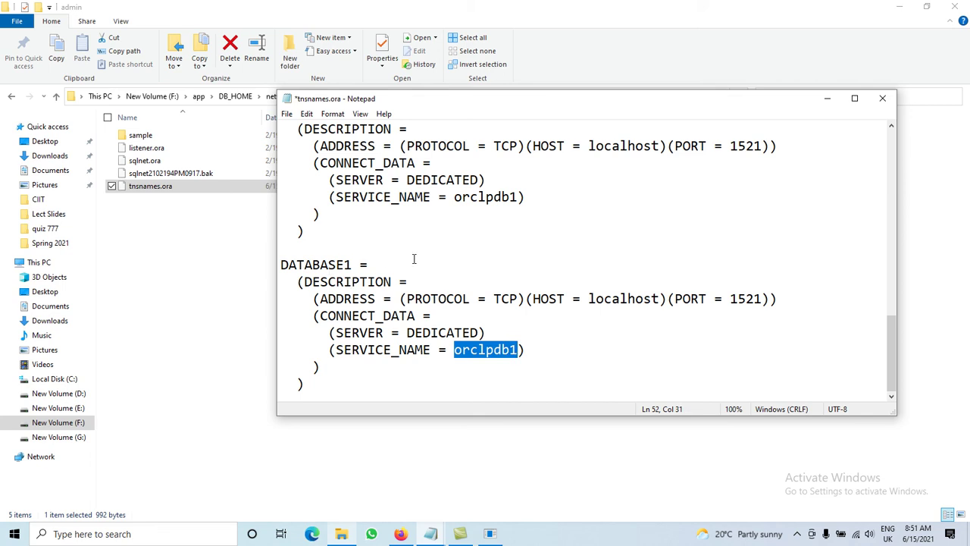
pyautogui.write('database')
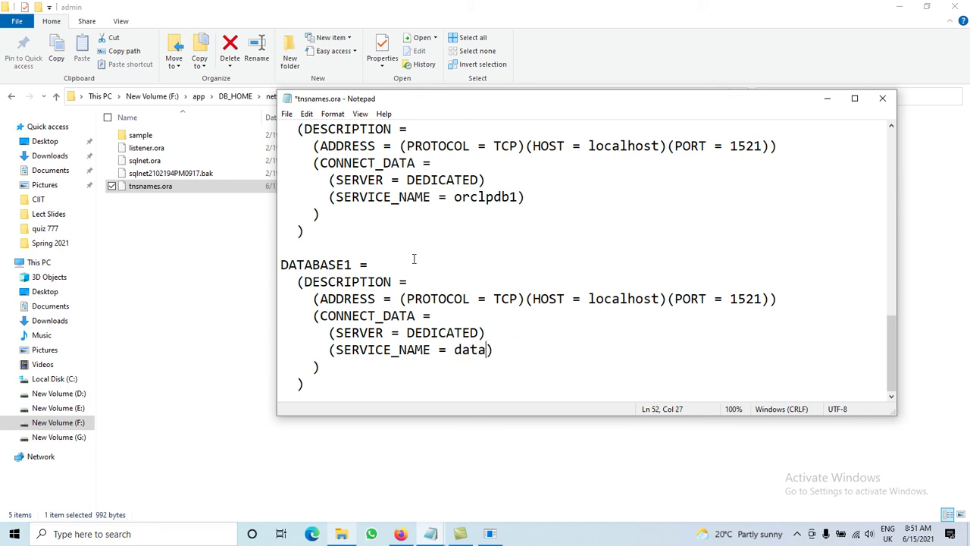
pyautogui.write('1')
# Step: Save and close tnsnames.ora, then return to the end of the setup notes
pyautogui.hotkey('ctrl', 's')
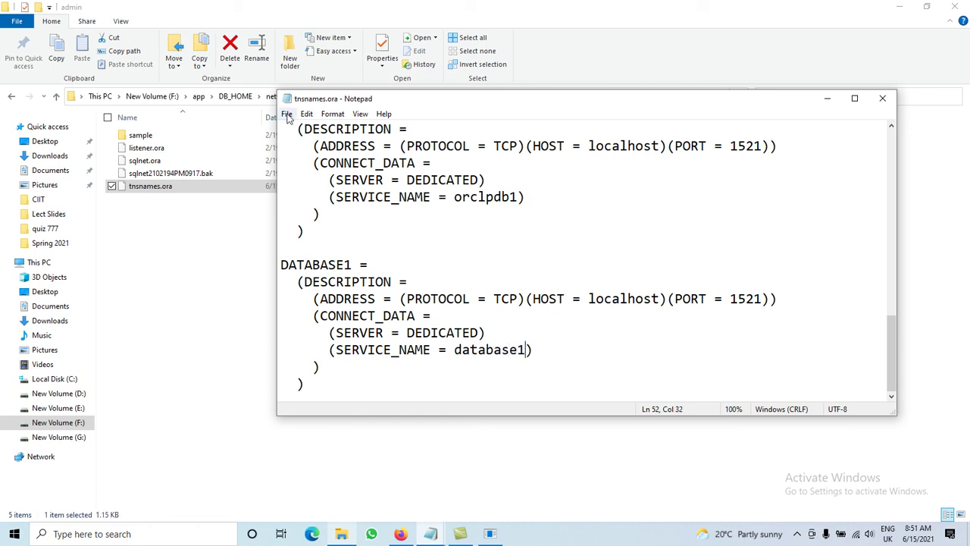
pyautogui.click(286, 115)
pyautogui.click(309, 168)
pyautogui.click(880, 104)
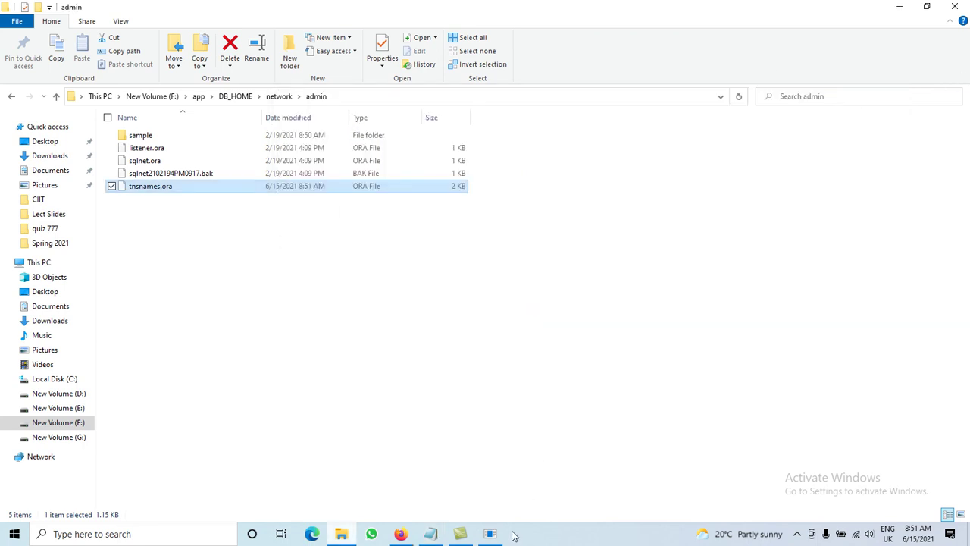
pyautogui.click(491, 535)
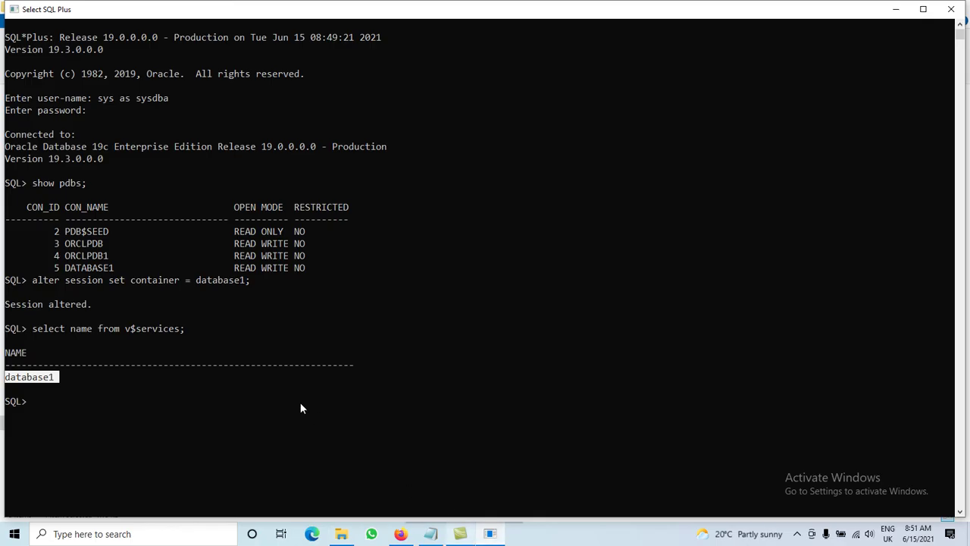
pyautogui.click(431, 533)
pyautogui.click(236, 85)
# Step: Add a new note line reading 'make changes in TNSNAME.ORA.' to the setup notes
pyautogui.press('Return')
pyautogui.press('Return')
pyautogui.write('ma')
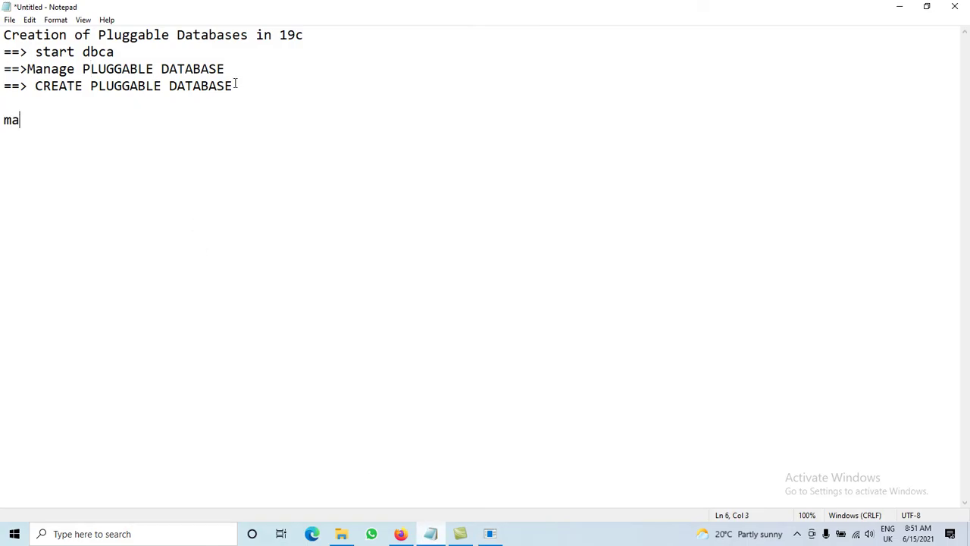
pyautogui.write('ke changes ')
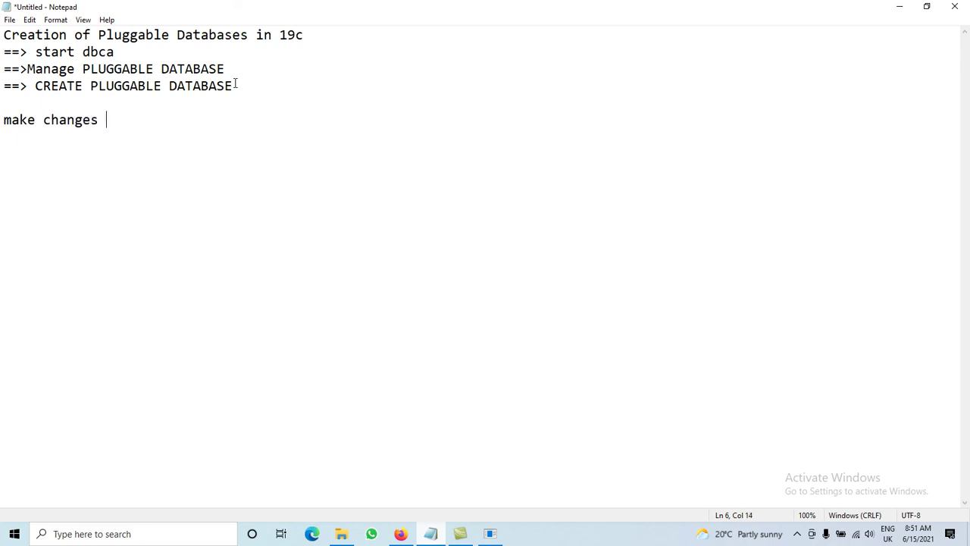
pyautogui.write('in TNSNAME,')
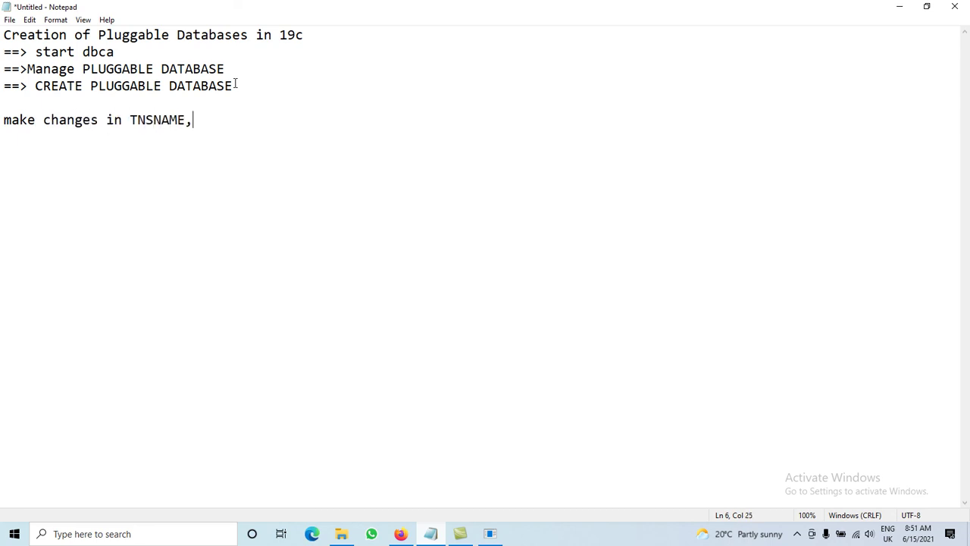
pyautogui.press('BackSpace')
pyautogui.write('.ORA.')
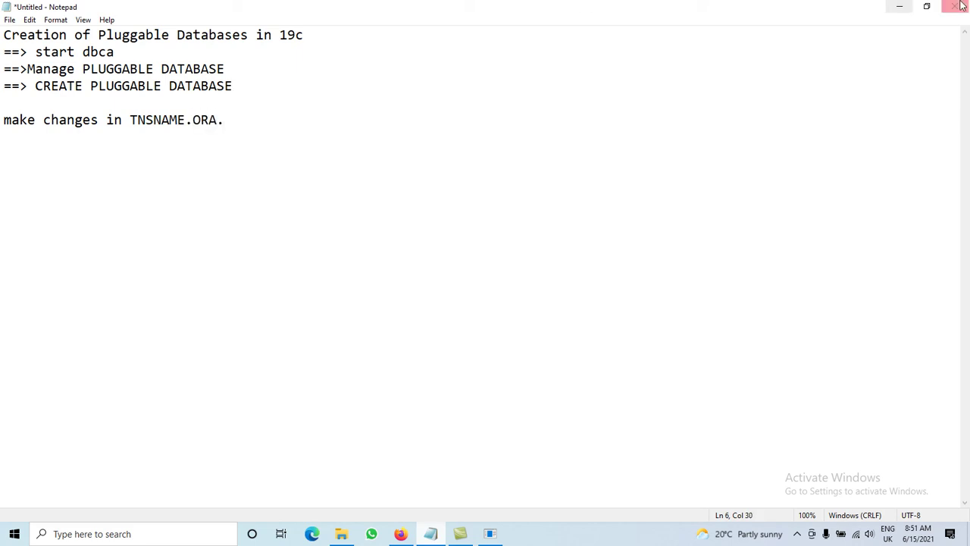
# Step: Run SELECT USERNAME FROM ALL_USERS; and scroll through the 36 usernames returned
pyautogui.click(900, 6)
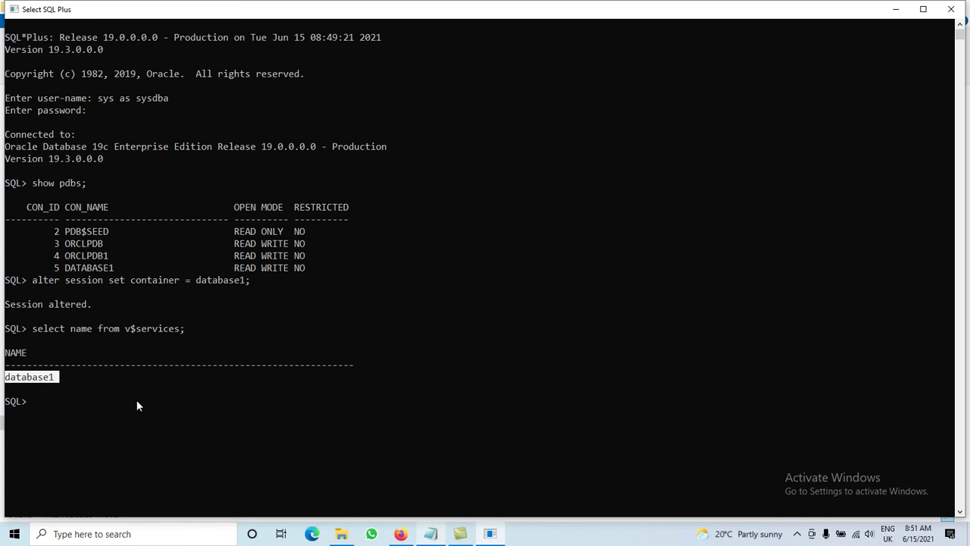
pyautogui.write('SELECT U')
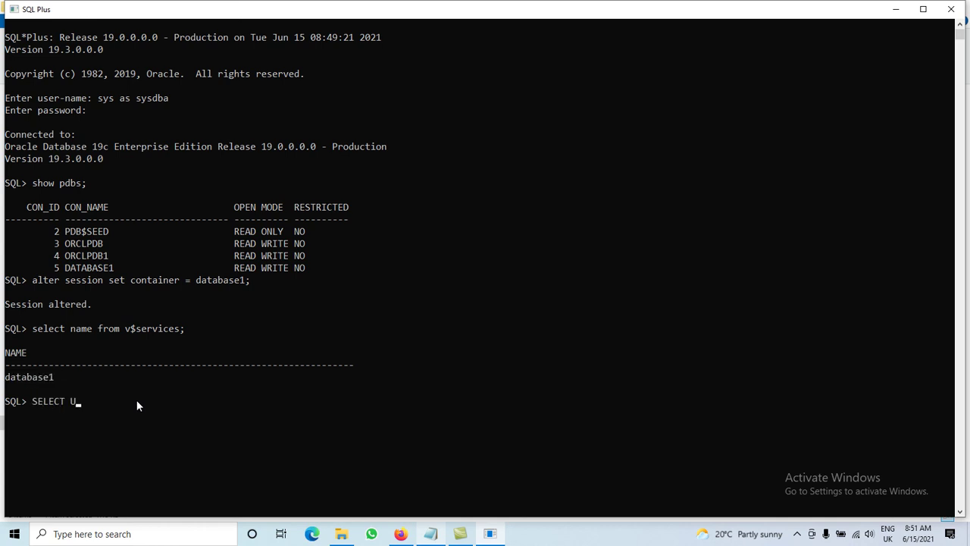
pyautogui.write('SERNAME FROM ALL_USERS;')
pyautogui.press('Return')
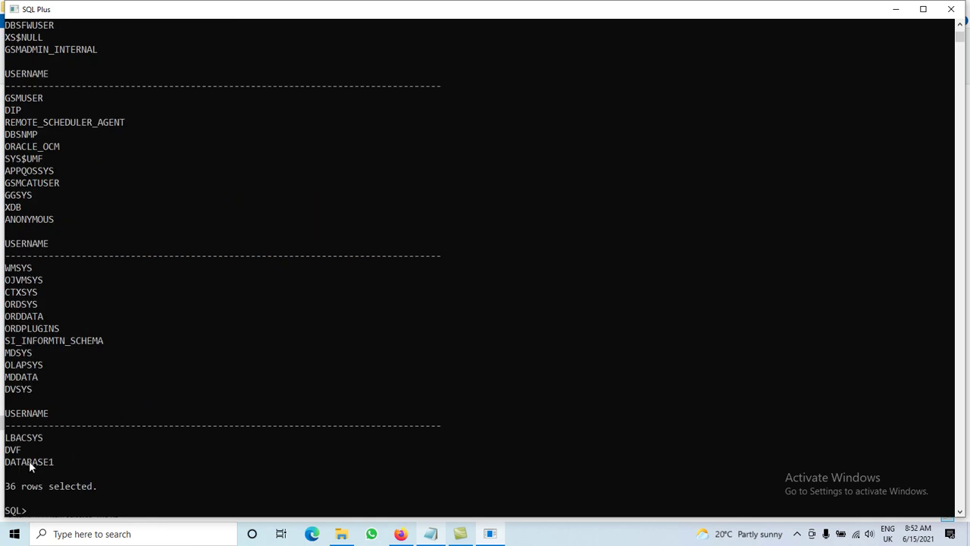
pyautogui.click(959, 26)
pyautogui.click(959, 27)
pyautogui.click(959, 26)
pyautogui.click(959, 26)
pyautogui.click(958, 26)
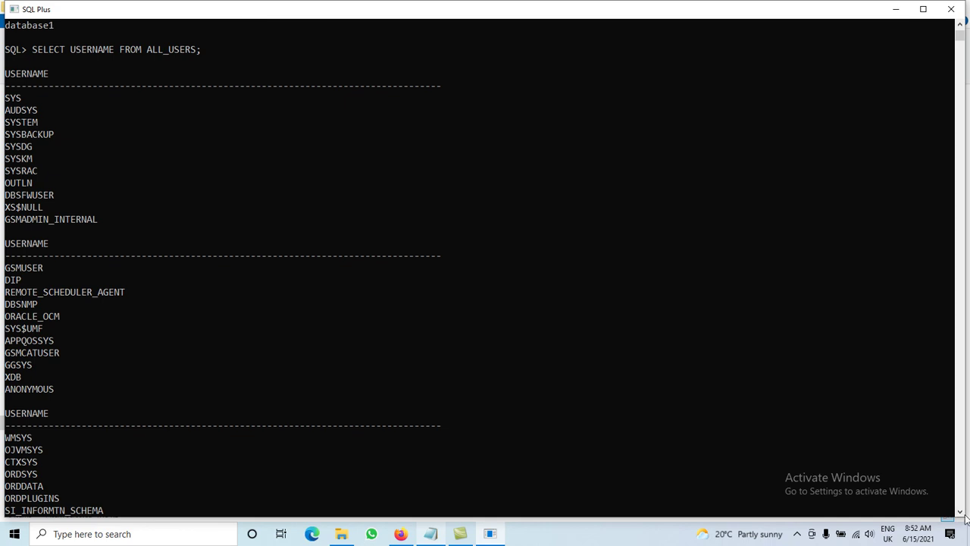
pyautogui.moveTo(960, 513); pyautogui.dragTo(960, 514)
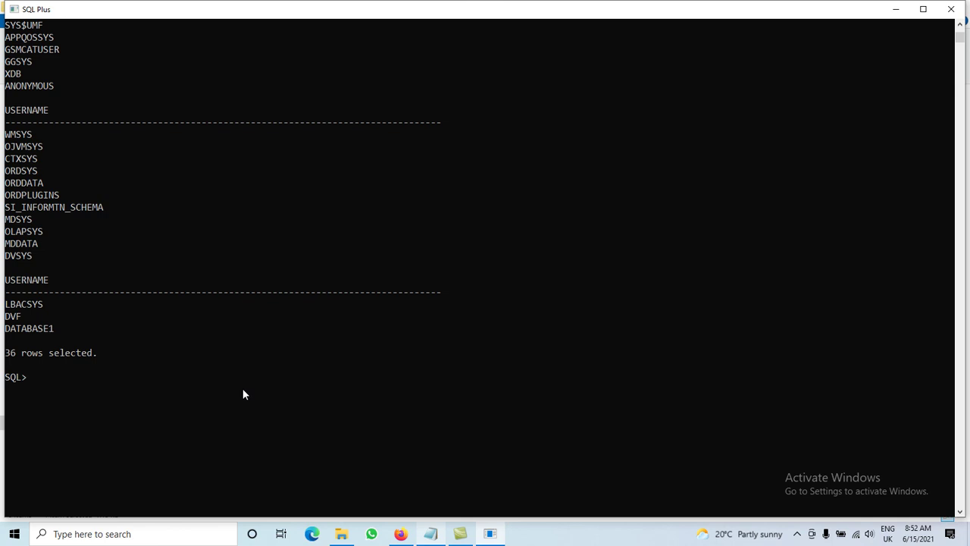
# Step: Browse to F:\app\DB_HOME\demo\schema\human_resources and select hr_main.sql
pyautogui.click(341, 533)
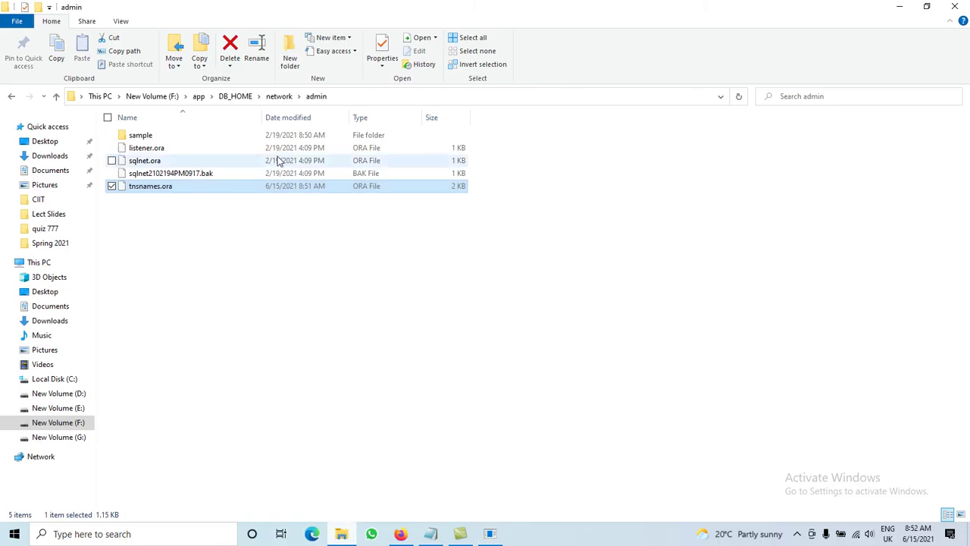
pyautogui.click(199, 97)
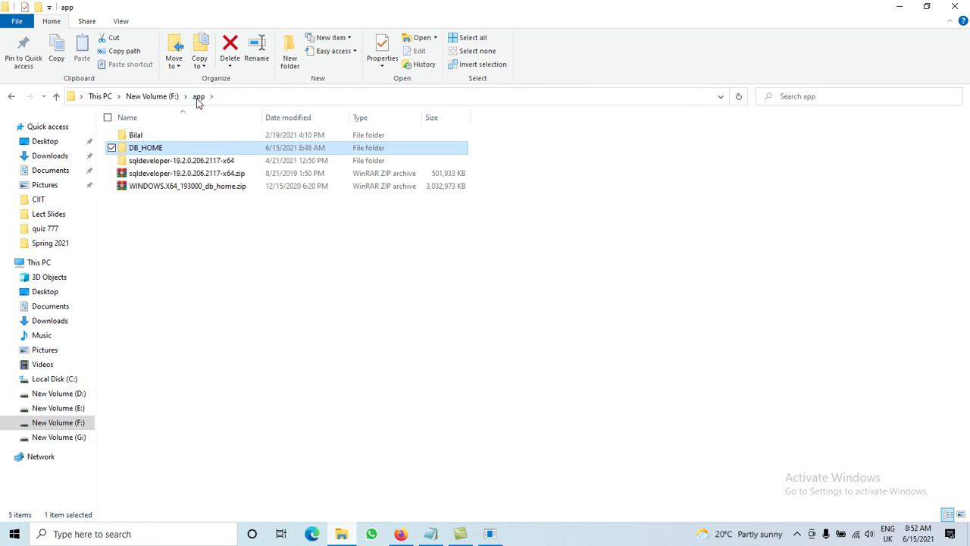
pyautogui.doubleClick(149, 147)
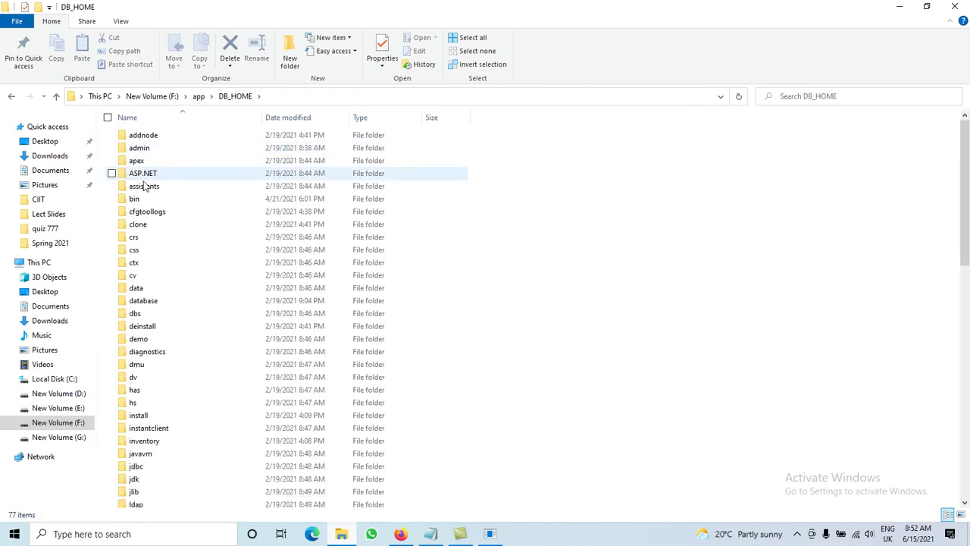
pyautogui.click(136, 288)
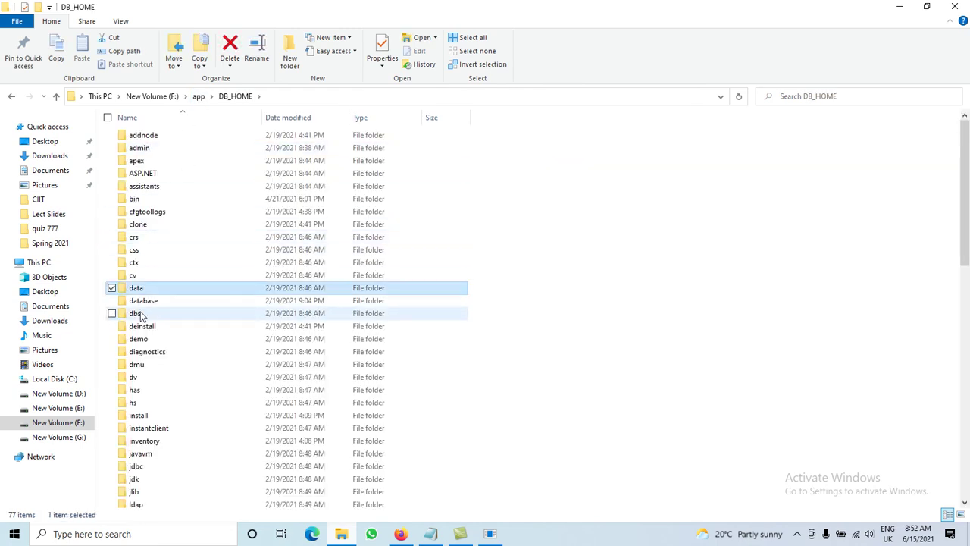
pyautogui.doubleClick(139, 339)
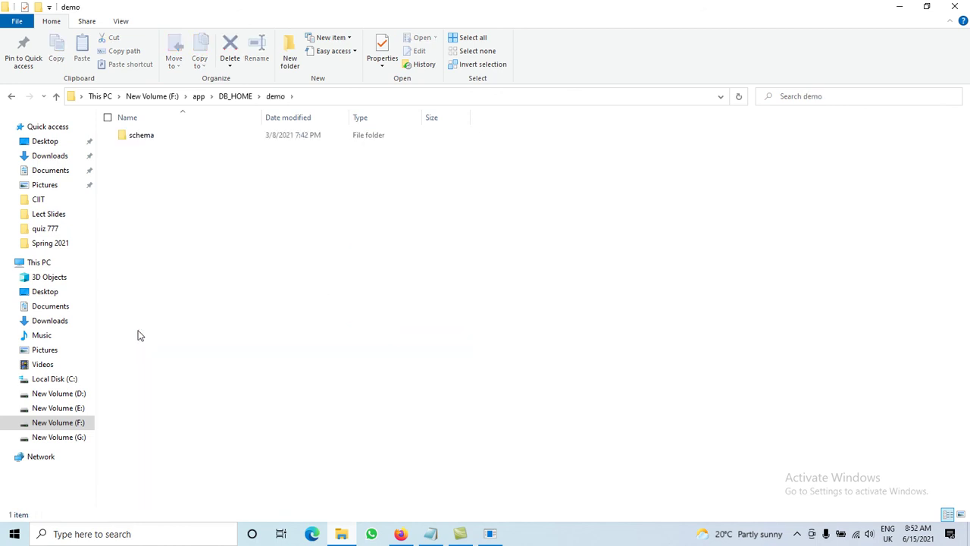
pyautogui.doubleClick(142, 139)
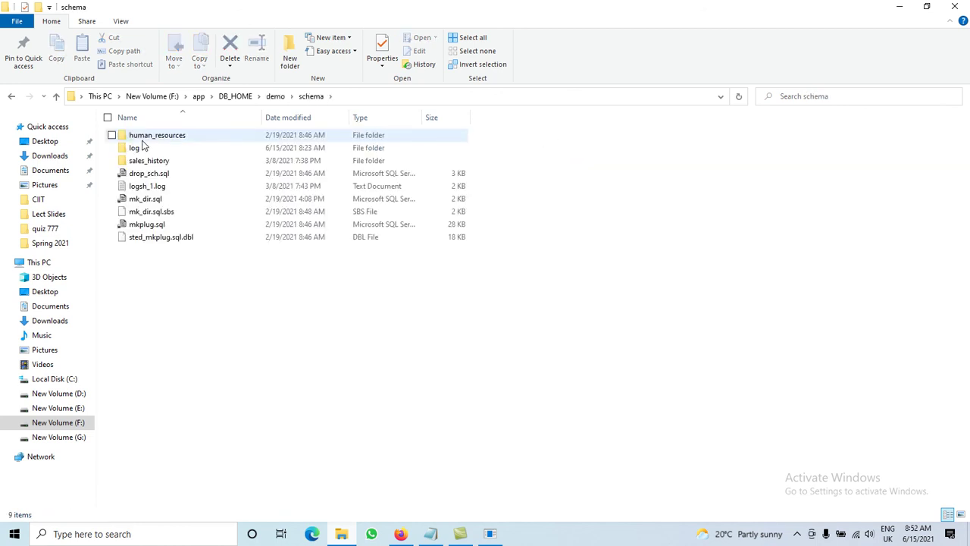
pyautogui.doubleClick(142, 139)
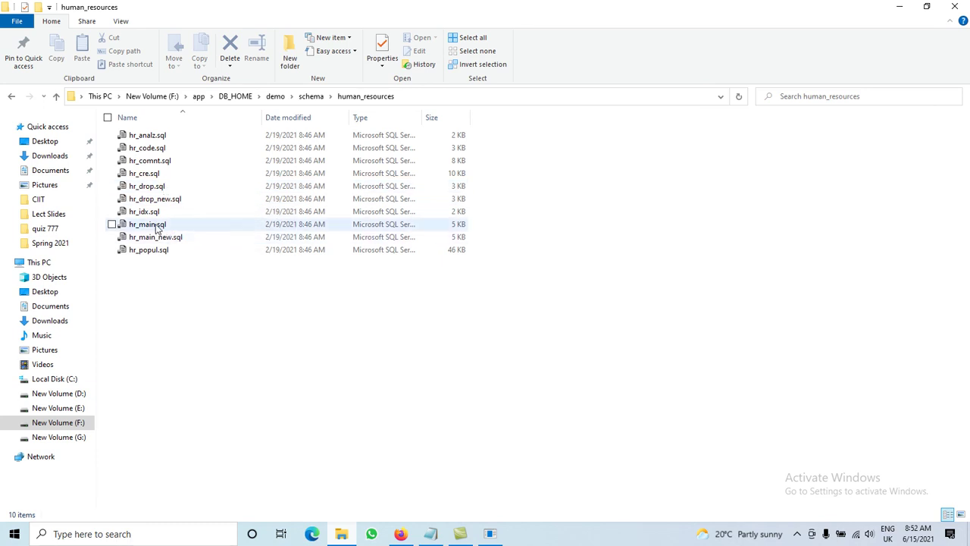
pyautogui.click(157, 227)
# Step: Copy the human_resources folder path from the address bar and return to SQL*Plus
pyautogui.click(425, 96)
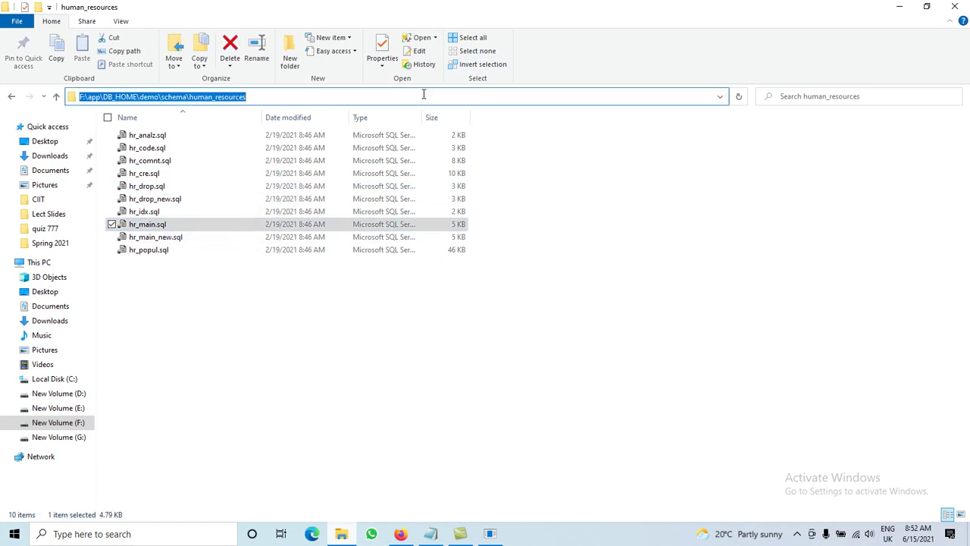
pyautogui.rightClick(210, 100)
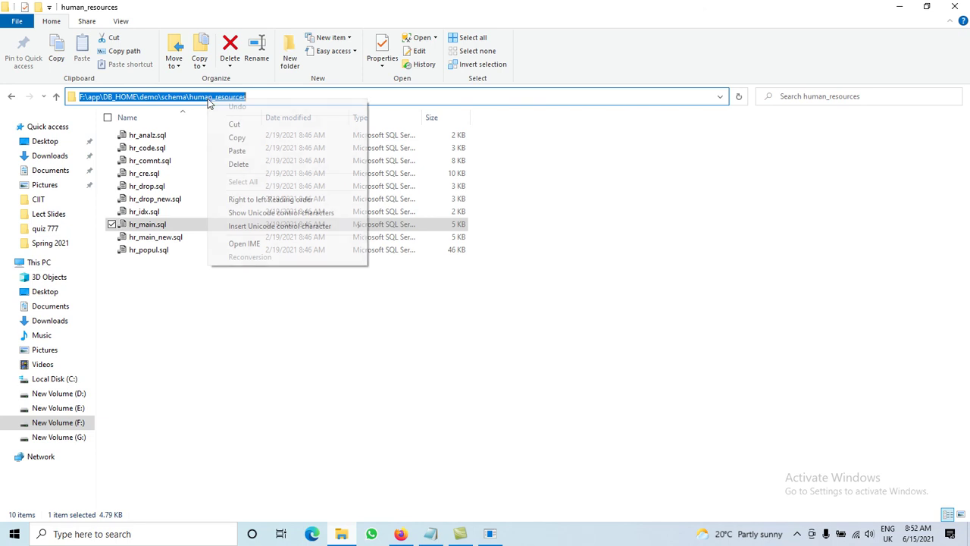
pyautogui.click(239, 141)
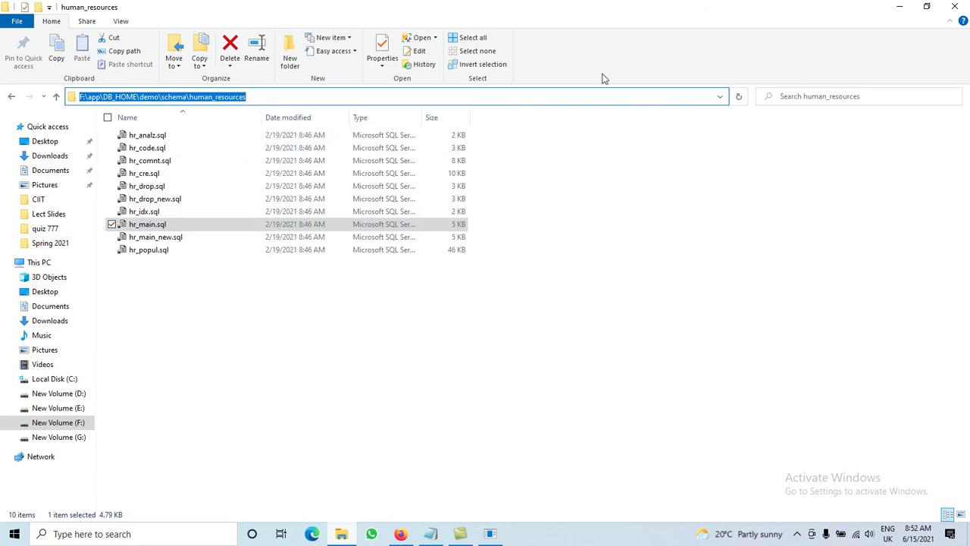
pyautogui.click(899, 6)
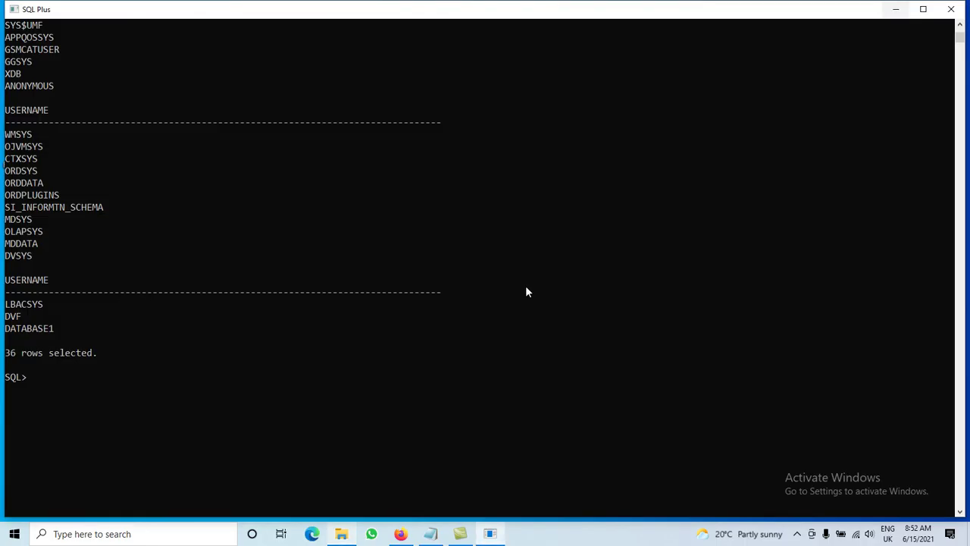
# Step: Launch the script with @ followed by the pasted human_resources path and \hr_main.sql
pyautogui.write('@')
pyautogui.hotkey('ctrl', 'v')
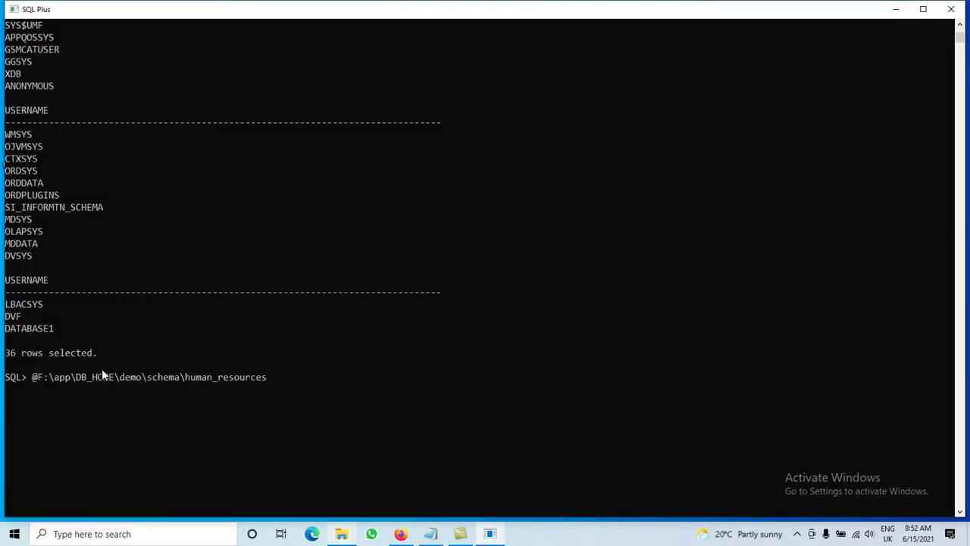
pyautogui.write('\\HR')
pyautogui.press('BackSpace')
pyautogui.press('BackSpace')
pyautogui.write('hr_main.sql')
pyautogui.press('Return')
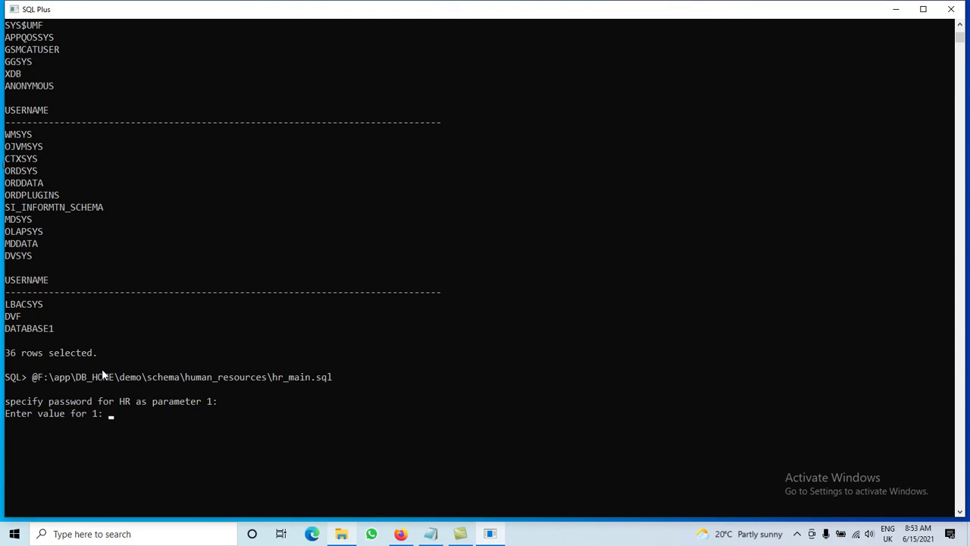
# Step: Enter HR's password, USERS as default tablespace and TEMP as temporary tablespace
pyautogui.write('hr')
pyautogui.press('Return')
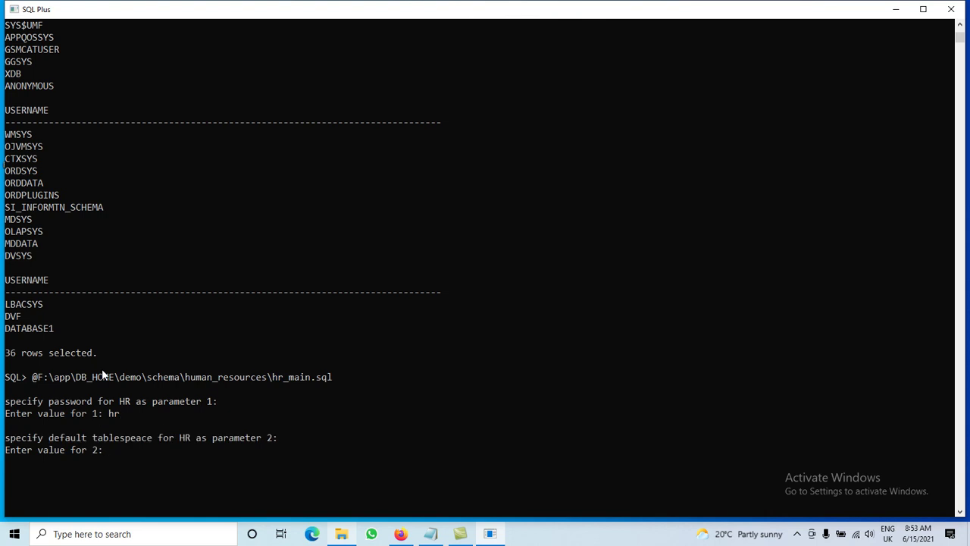
pyautogui.write('USERS')
pyautogui.press('Return')
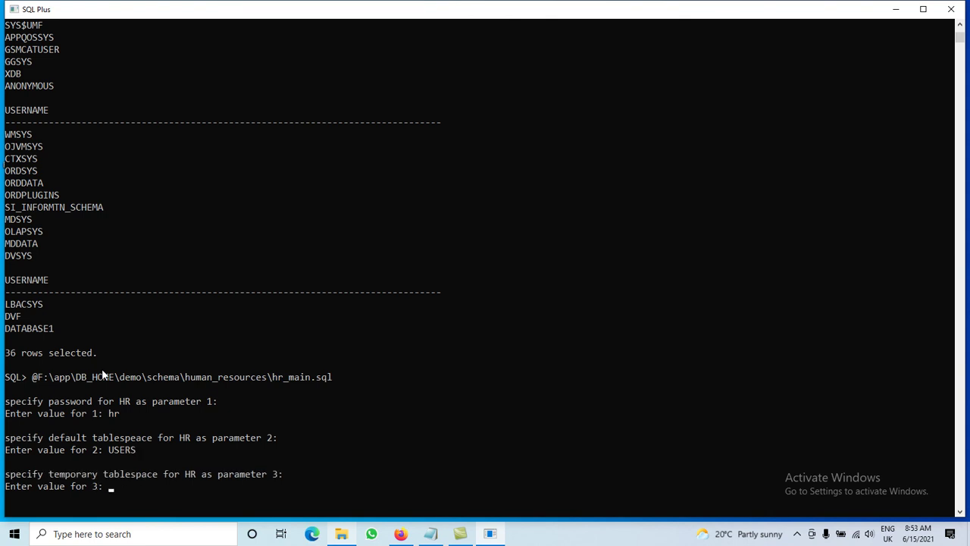
pyautogui.write('TEMP')
pyautogui.press('Return')
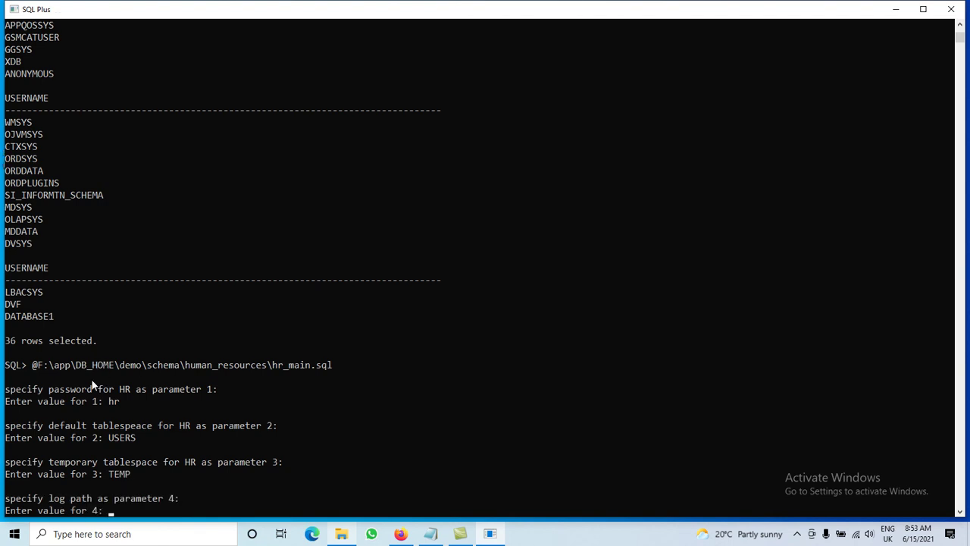
pyautogui.click(341, 534)
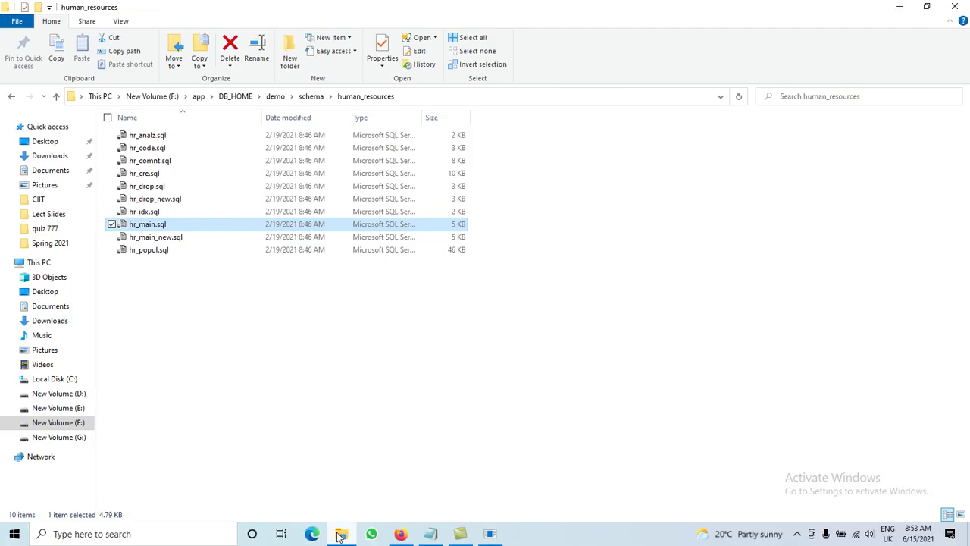
# Step: Open the schema\log folder holding hr_main.log, then go back to SQL*Plus
pyautogui.click(312, 98)
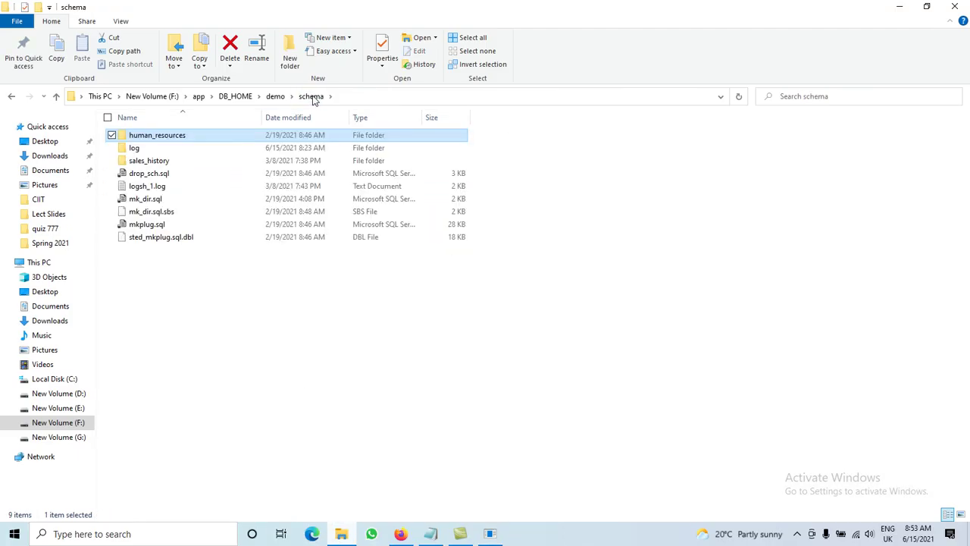
pyautogui.doubleClick(135, 149)
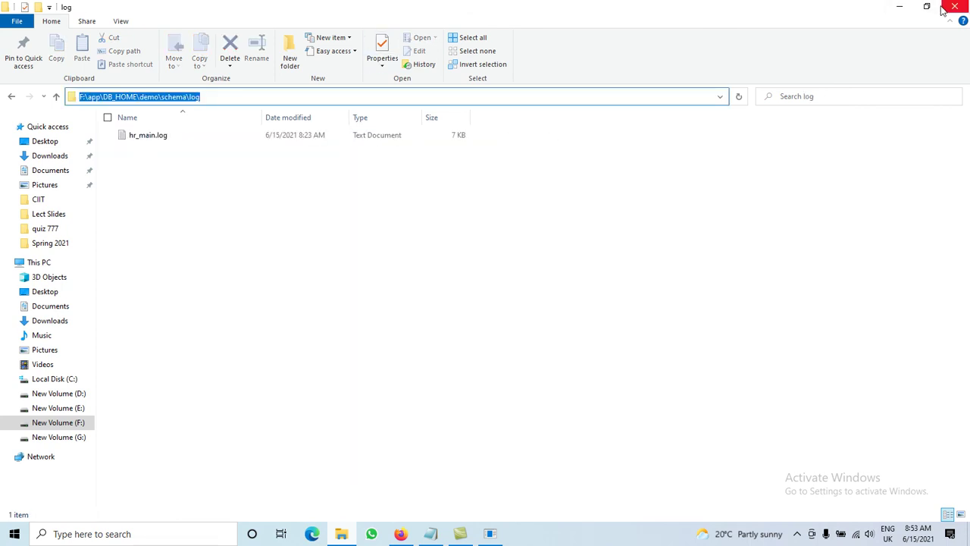
pyautogui.click(899, 7)
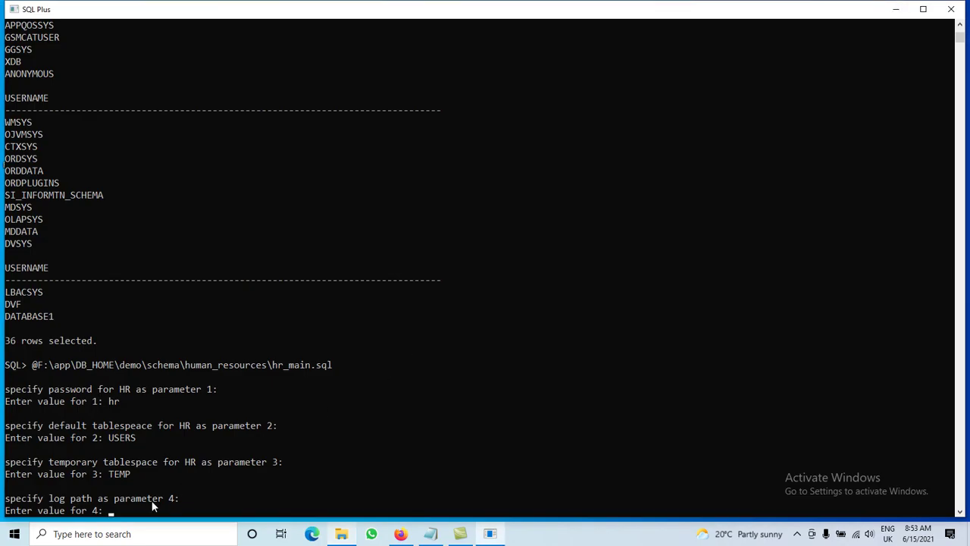
# Step: Supply the pasted log folder path plus a backslash as parameter 4, letting hr_main.sql finish
pyautogui.rightClick(134, 511)
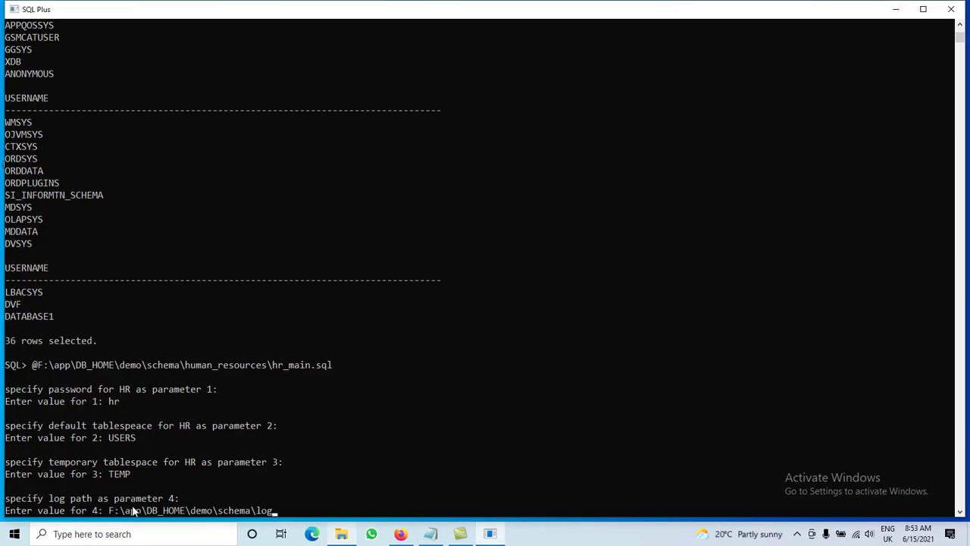
pyautogui.write('\\')
pyautogui.press('Return')
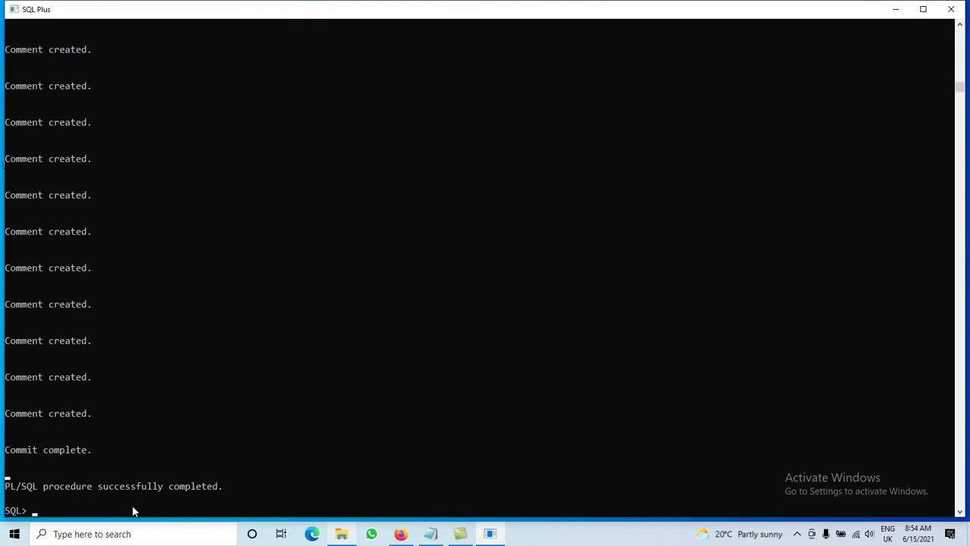
pyautogui.write('SELECT US')
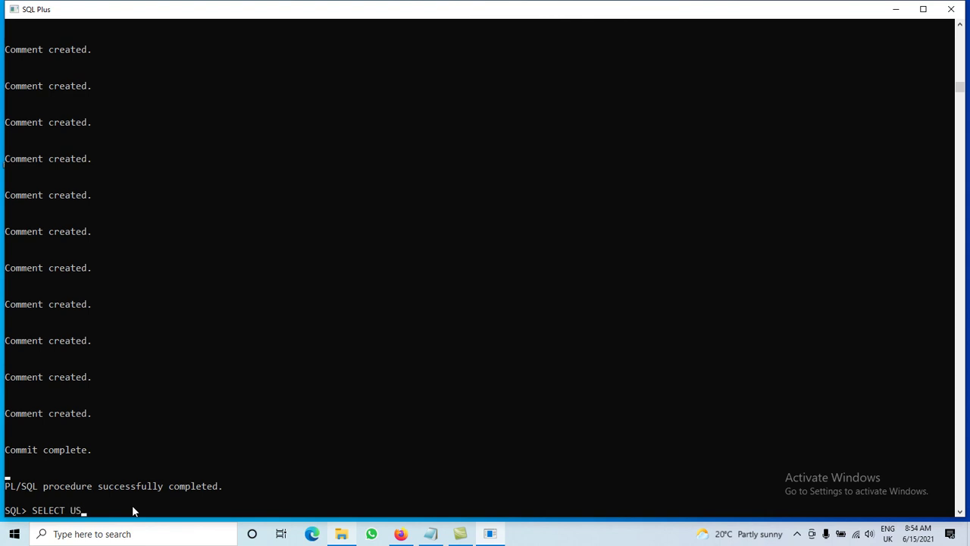